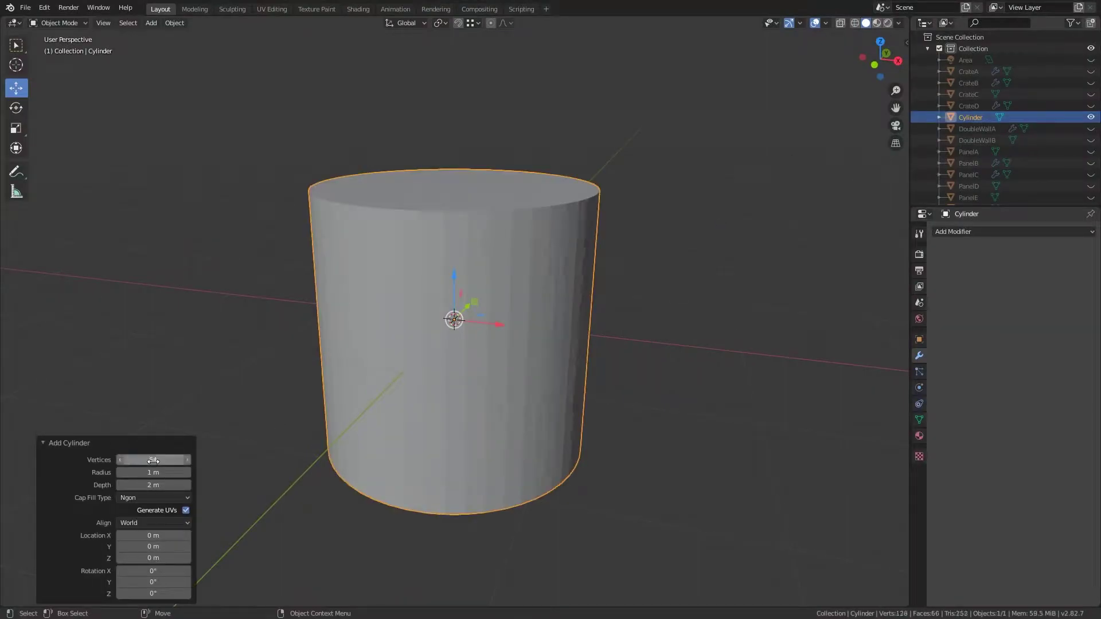
Step: Add a Bevel modifier to the 64-sided cylinder to soften its rim edges
middle_drag(527, 315, 836, 87)
click(952, 231)
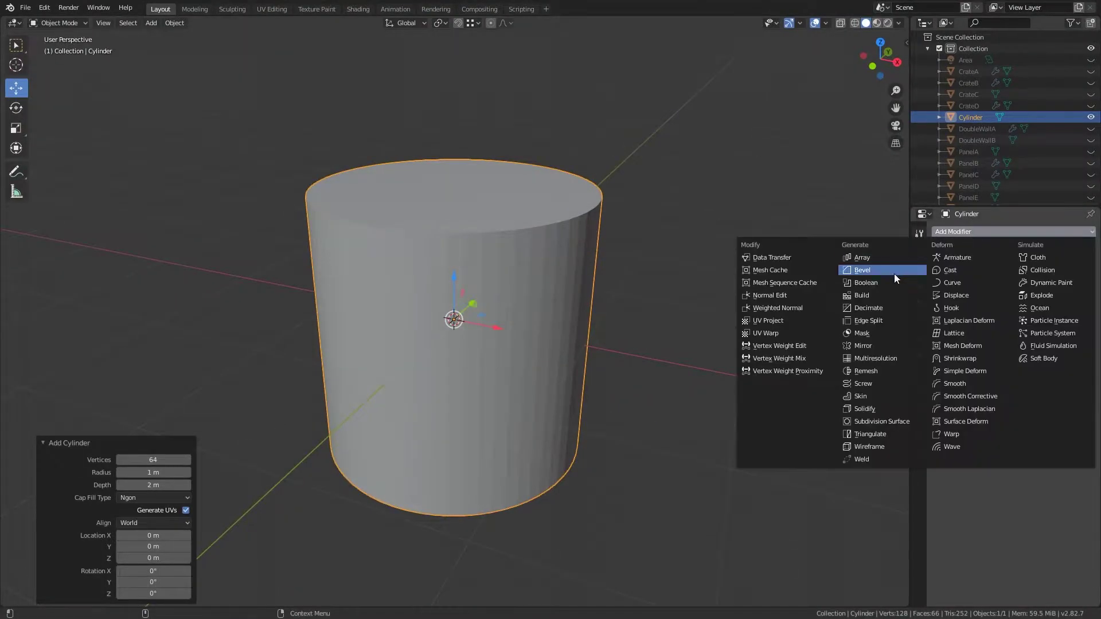
click(893, 273)
Step: Enable Auto Smooth under the cylinder's Normals settings and return to the bevel modifier
click(919, 420)
click(952, 441)
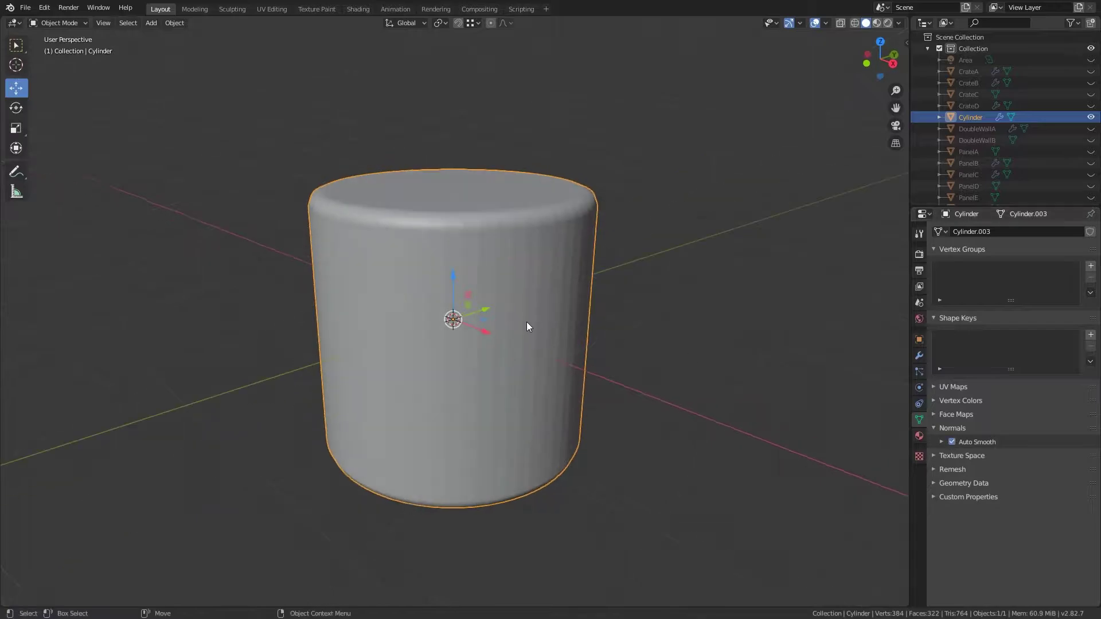
middle_drag(526, 322, 545, 318)
click(919, 355)
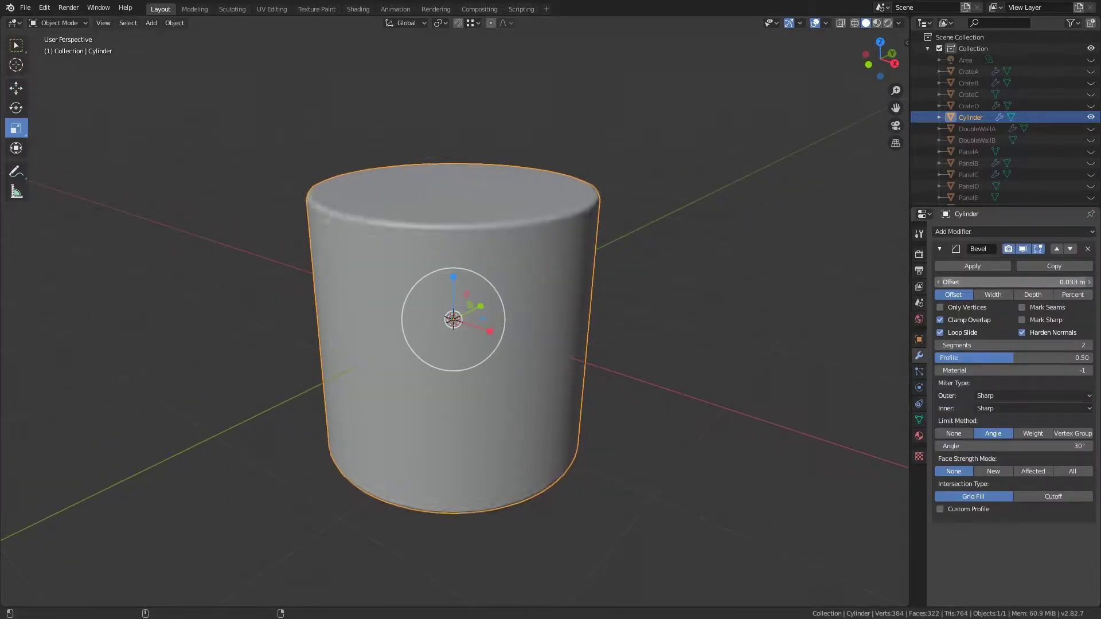
Step: Add a cube cutter, shrink it and stretch it along X for the side recess
key(shift+a)
click(652, 339)
key(s)
click(493, 308)
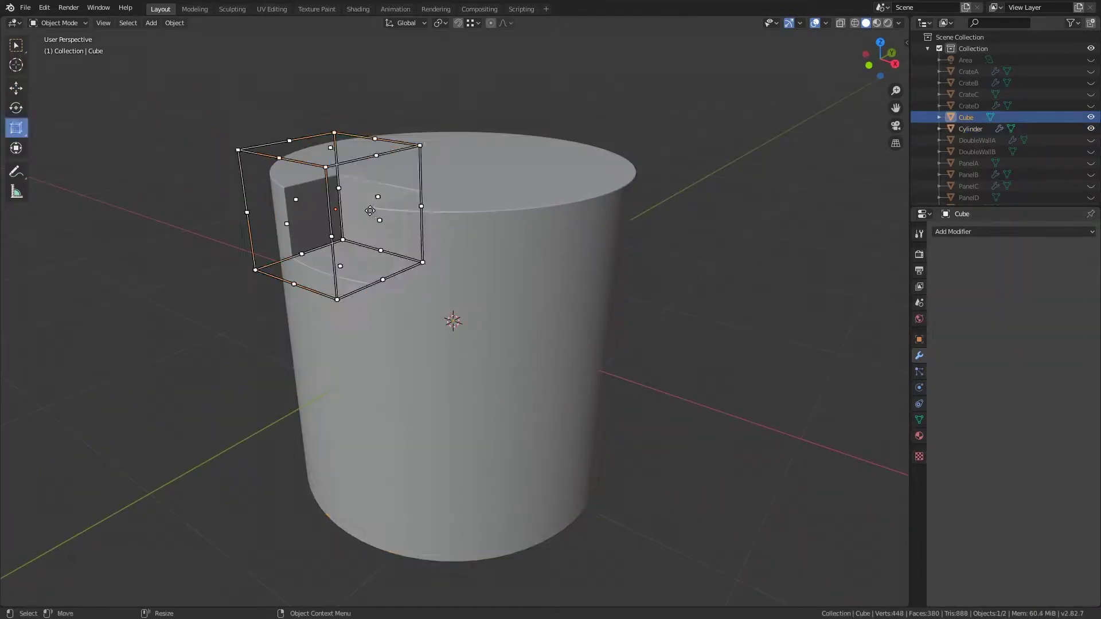
key(x)
click(379, 242)
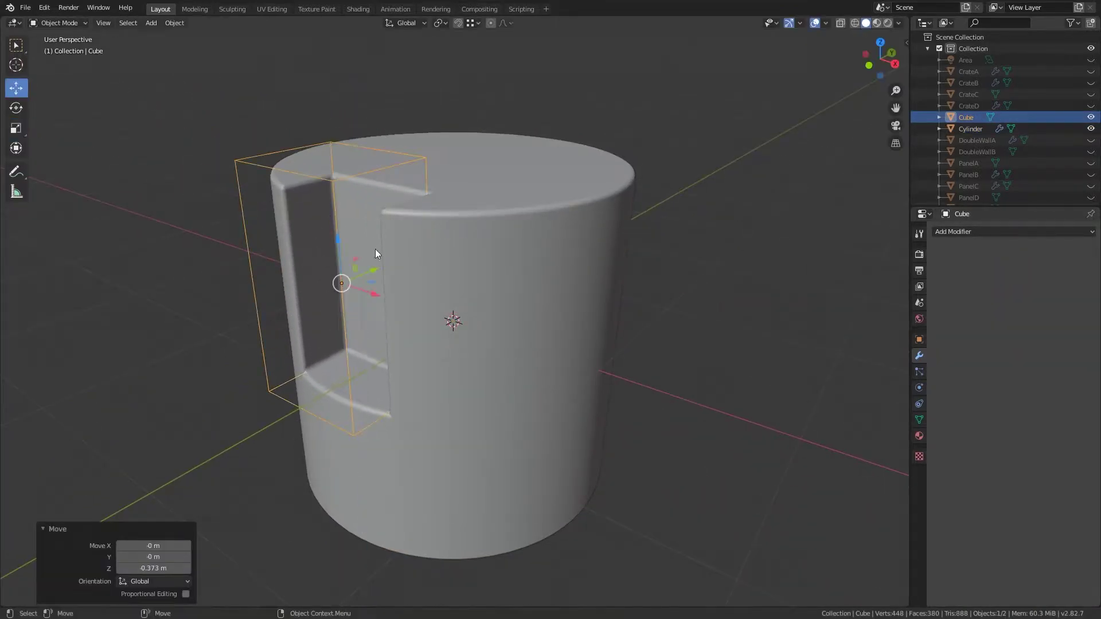
Step: Duplicate the cutter and cylinder in place, setting the copy's Operation to Intersect to form the panel
scroll(378, 250, up, 2)
middle_drag(388, 251, 479, 282)
shift+click(480, 282)
key(shift+d)
key(Escape)
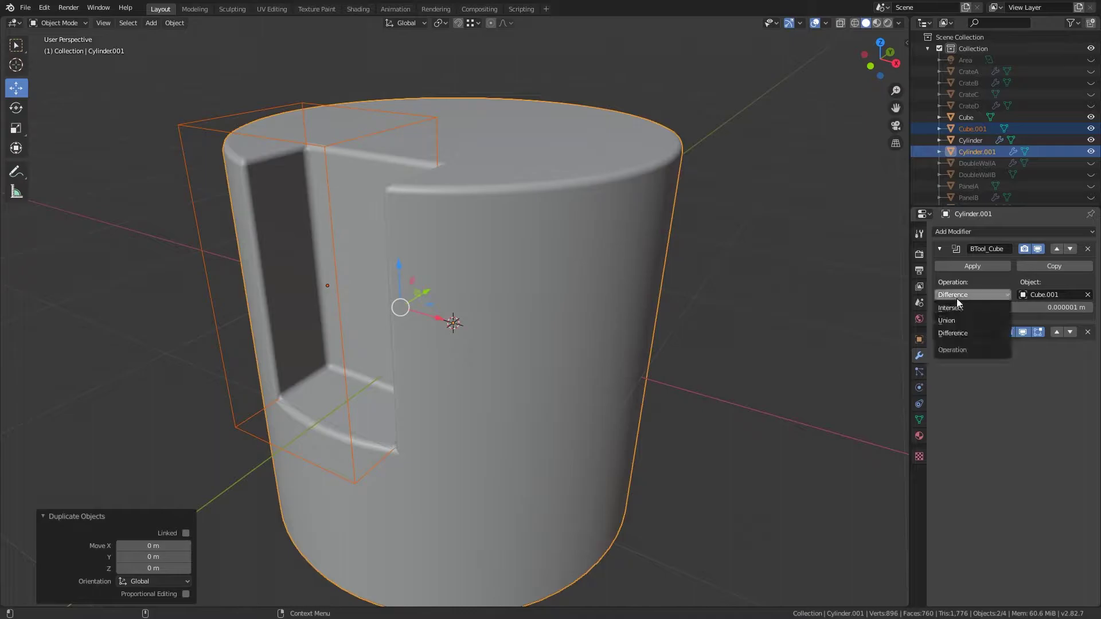
click(950, 308)
scroll(730, 274, down, 1)
middle_drag(730, 274, 576, 239)
click(577, 240)
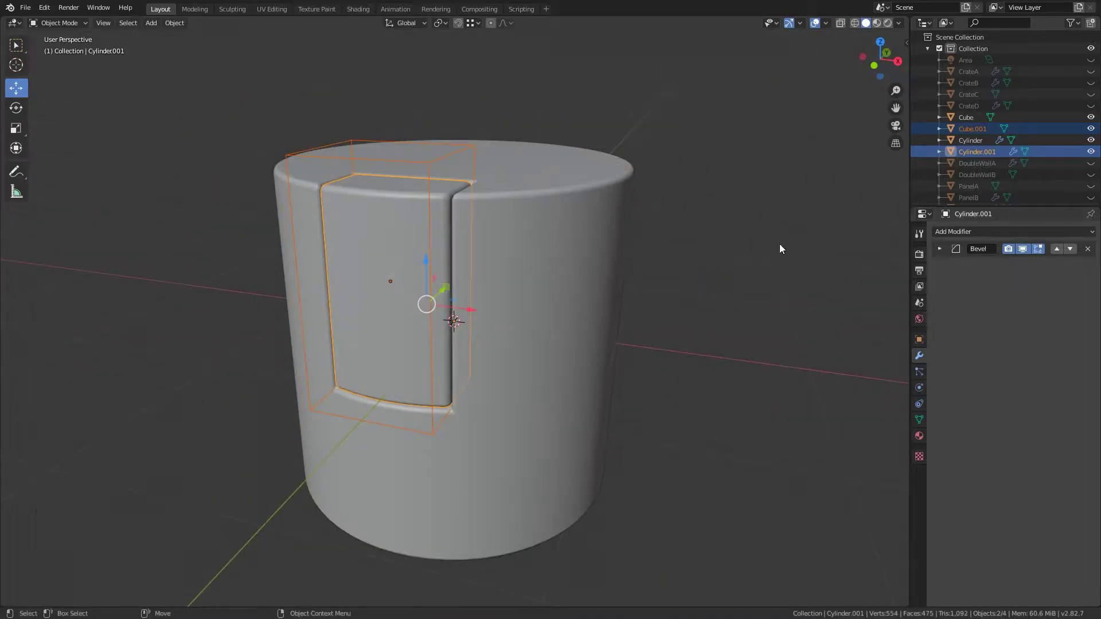
click(555, 222)
Step: Lower the panel piece's top vertices along Z so it sits inset in the recess
key(Tab)
drag(216, 117, 553, 223)
key(g)
key(z)
key(Tab)
mouse_move(516, 229)
middle_down()
mouse_move(417, 217)
mouse_move(454, 176)
mouse_move(468, 184)
middle_up()
click(454, 175)
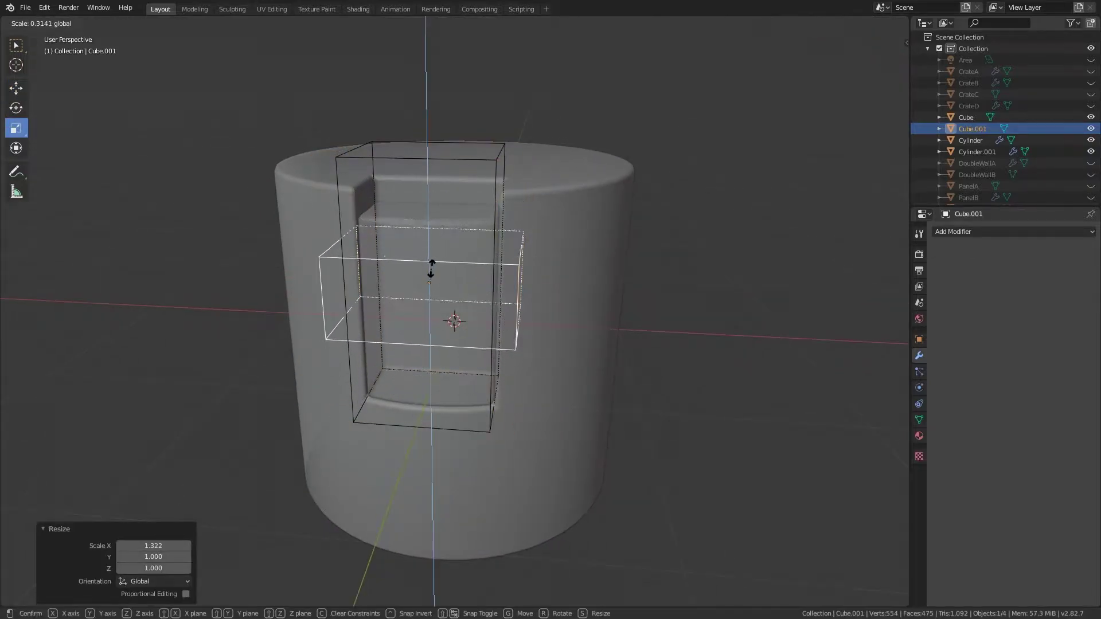
Step: Boolean-difference the flat bar cutter from the cylinder and position it along Y
click(518, 289)
mouse_move(517, 289)
middle_down()
mouse_move(366, 259)
mouse_move(325, 238)
mouse_move(390, 224)
middle_up()
shift+click(495, 244)
key(ctrl+KP_Subtract)
scroll(507, 275, up, 2)
click(352, 234)
key(g)
key(y)
click(325, 238)
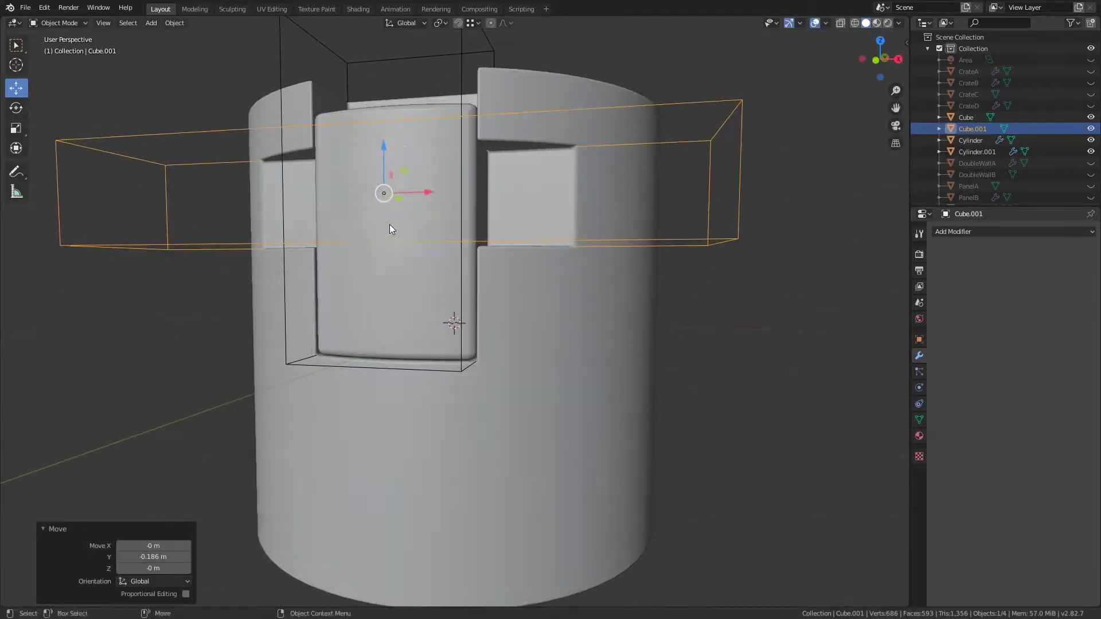
click(418, 259)
Step: Duplicate the bar cutter's faces twice along Z to make three groove cutters
key(Tab)
key(shift+d)
key(z)
key(KP_1)
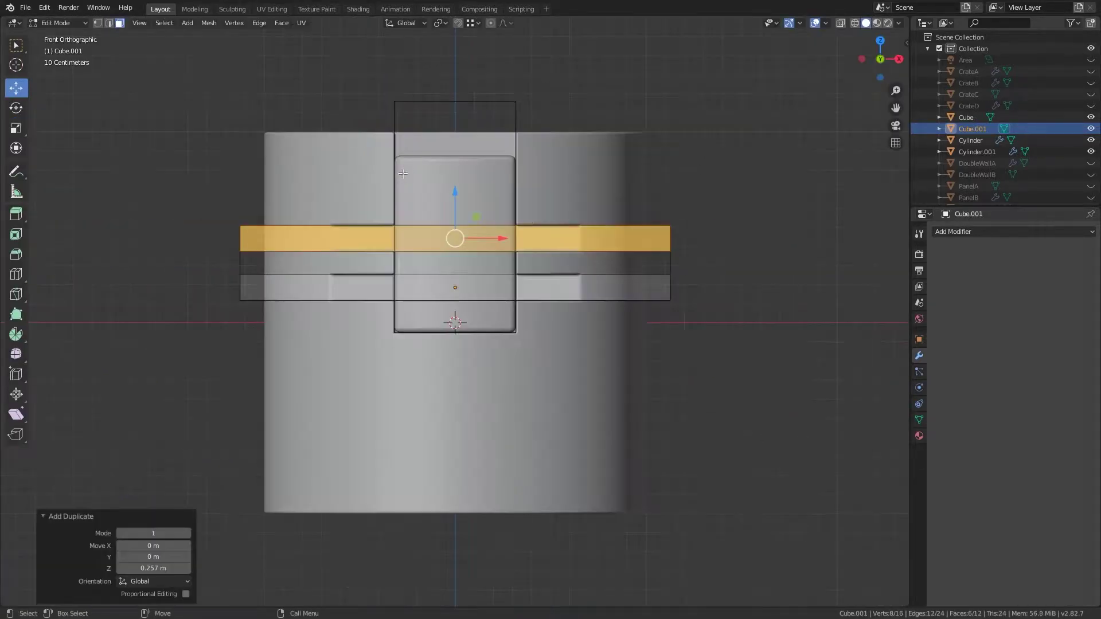
key(shift+d)
key(z)
key(a)
Step: Delete the bar cutter, leaving three grooves cut into the cylinder
middle_drag(541, 193, 484, 232)
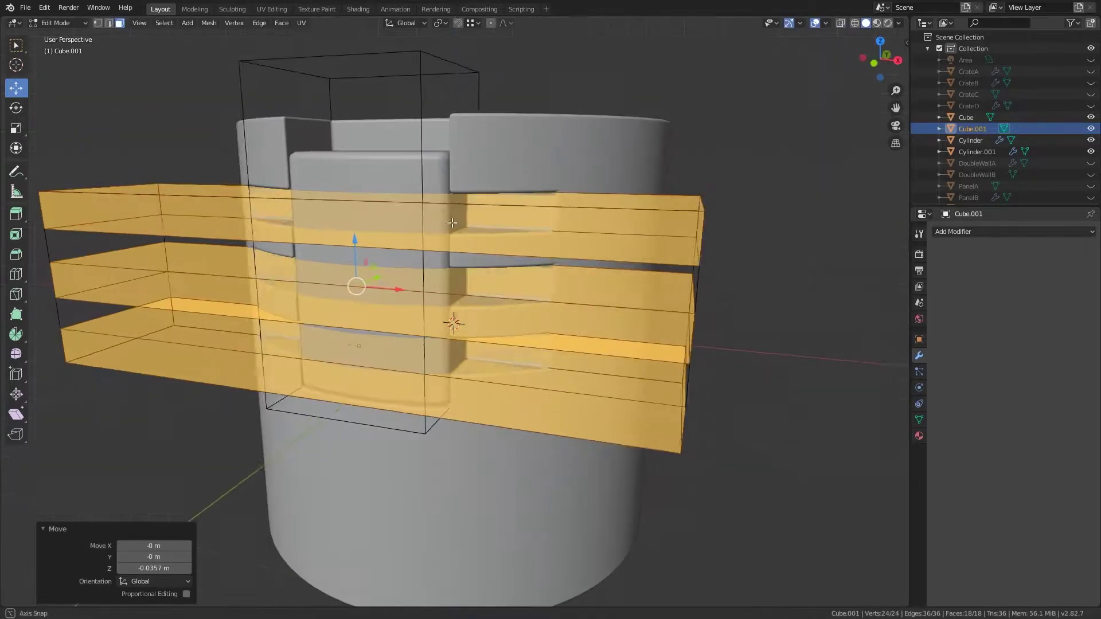
key(Tab)
click(484, 231)
click(620, 229)
key(Delete)
key(KP_1)
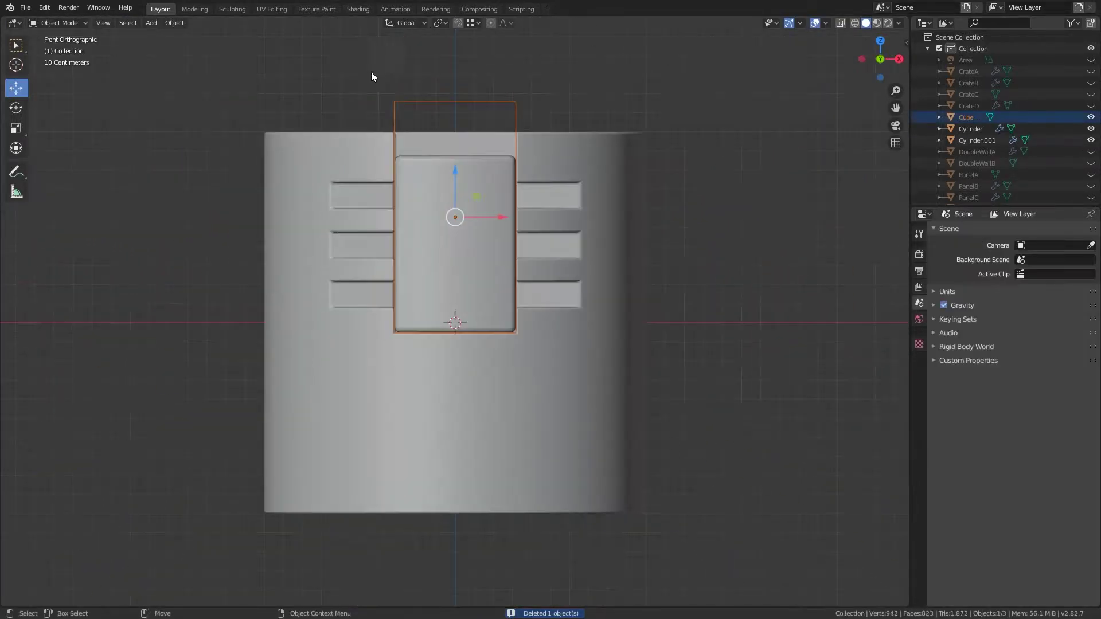
Step: In top view, scale the first cube cutter along X into a long strip
key(KP_7)
key(s)
key(x)
click(454, 438)
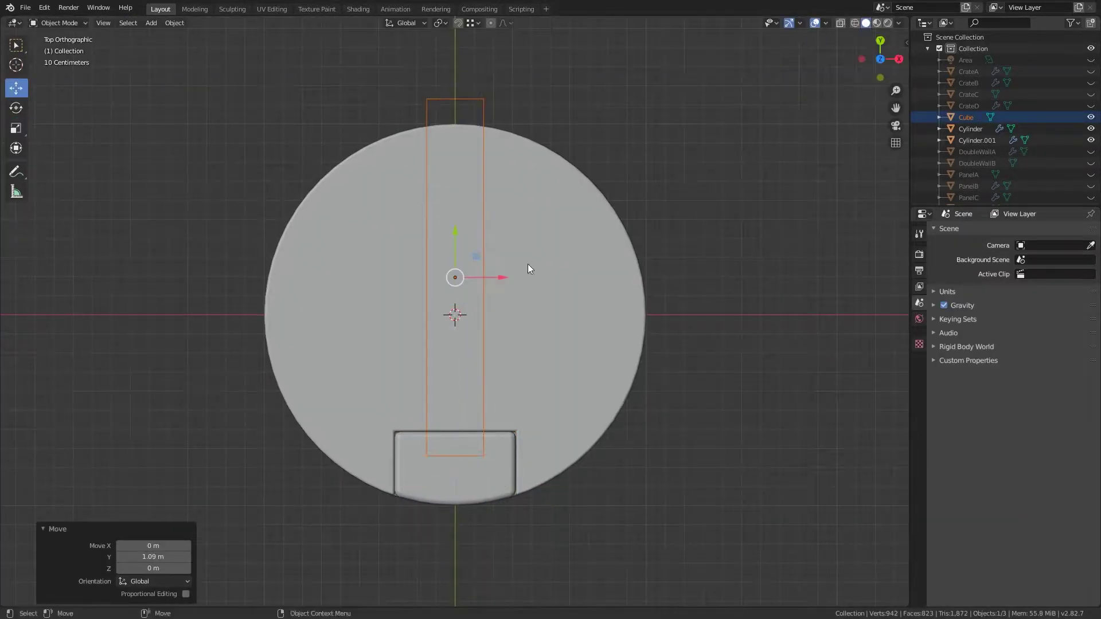
Step: Resize the strip cutter and slide it across the cylinder's top along Y
shift+click(566, 270)
mouse_move(567, 270)
middle_down()
mouse_move(615, 239)
mouse_move(653, 157)
mouse_move(649, 120)
mouse_move(646, 208)
mouse_move(510, 227)
middle_up()
key(shift+space)
key(s)
drag(510, 227, 548, 245)
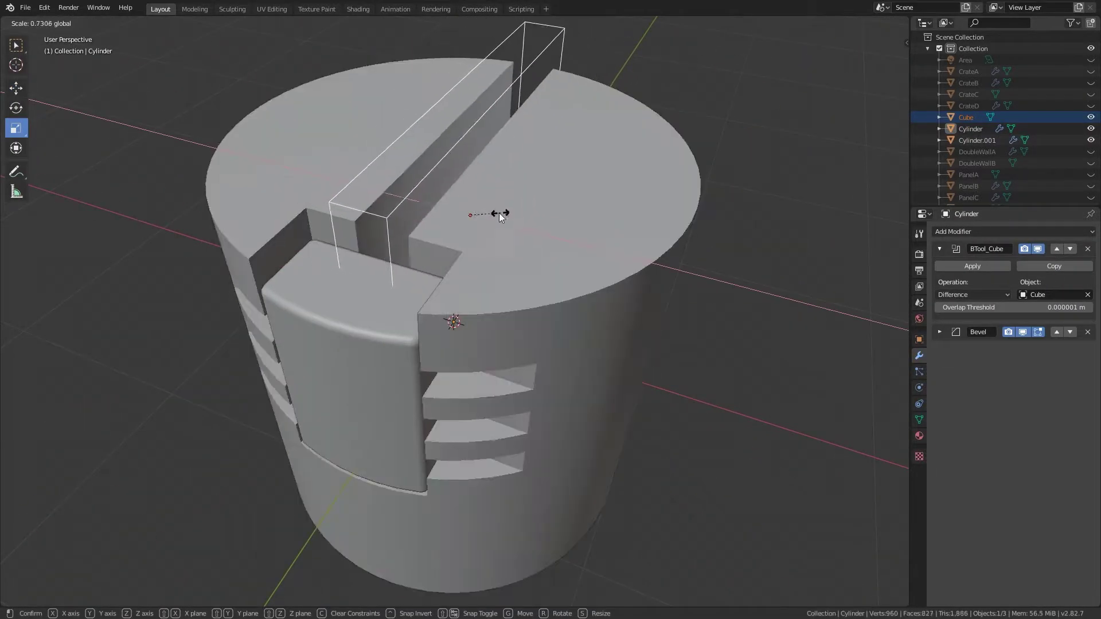
key(shift+space)
key(g)
drag(499, 212, 476, 115)
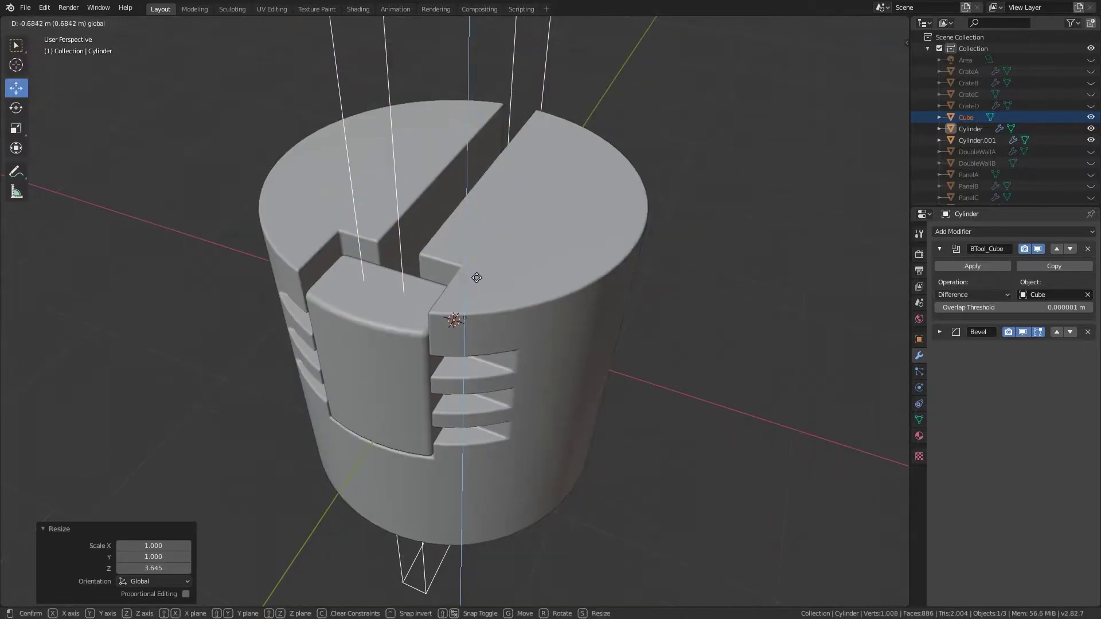
mouse_move(476, 115)
middle_down()
mouse_move(304, 152)
mouse_move(367, 172)
middle_up()
Step: Duplicate the cylinder and strip cutter, setting the copy to Intersect to fill the slot
click(971, 129)
click(534, 153)
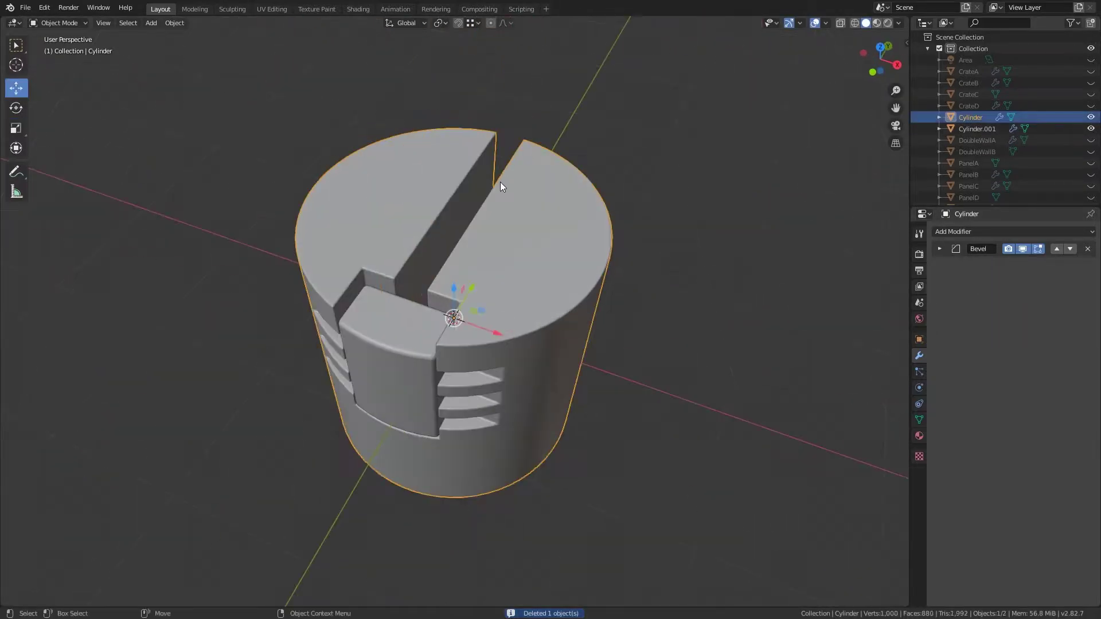
key(Delete)
click(490, 114)
shift+click(501, 198)
key(shift+d)
key(Escape)
click(973, 294)
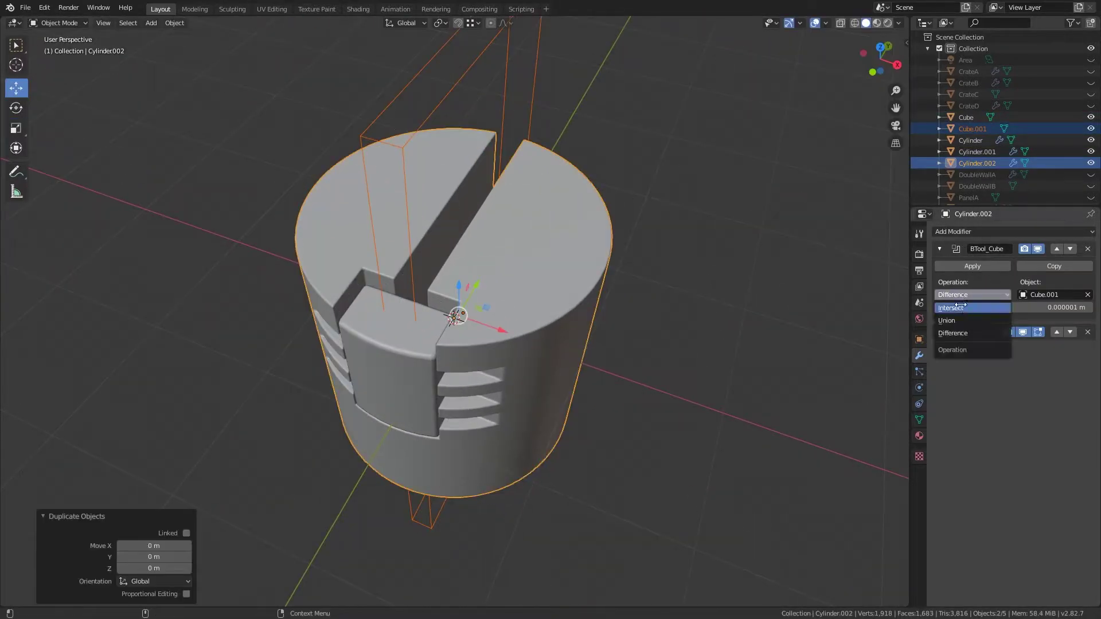
click(947, 266)
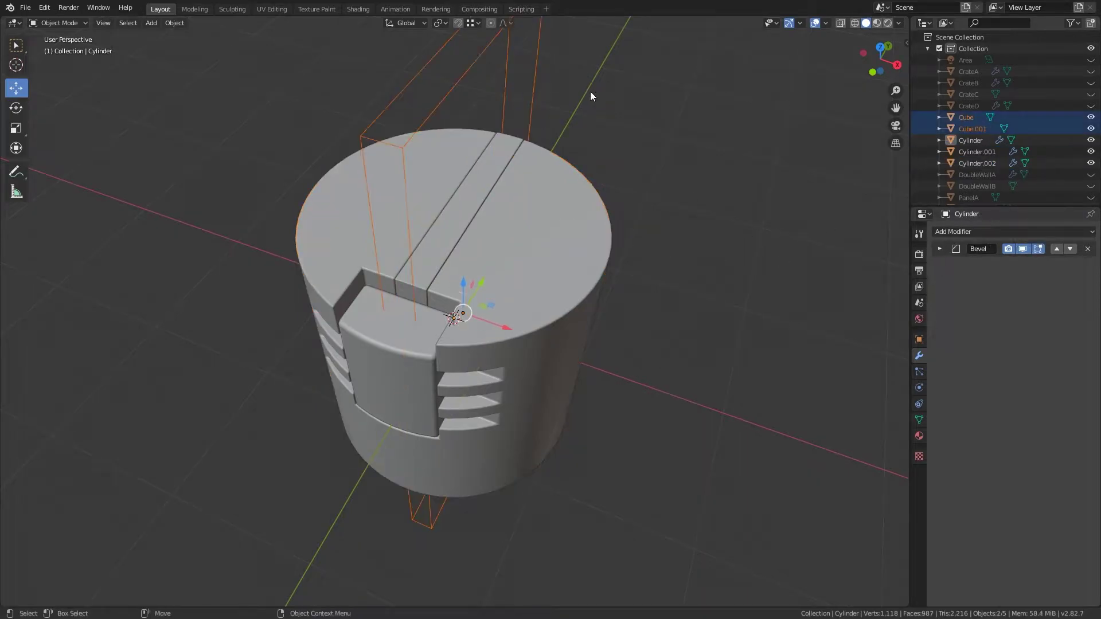
key(Delete)
scroll(475, 222, up, 2)
Step: Bevel a chosen edge of the cylinder in Edit Mode
key(Tab)
click(380, 263)
right_click(379, 264)
click(380, 266)
mouse_move(390, 258)
middle_down()
mouse_move(507, 238)
mouse_move(447, 253)
mouse_move(520, 248)
middle_up()
key(Tab)
Step: Add a cube, shrink it to a small block and place it on the top rim
key(shift+a)
click(555, 267)
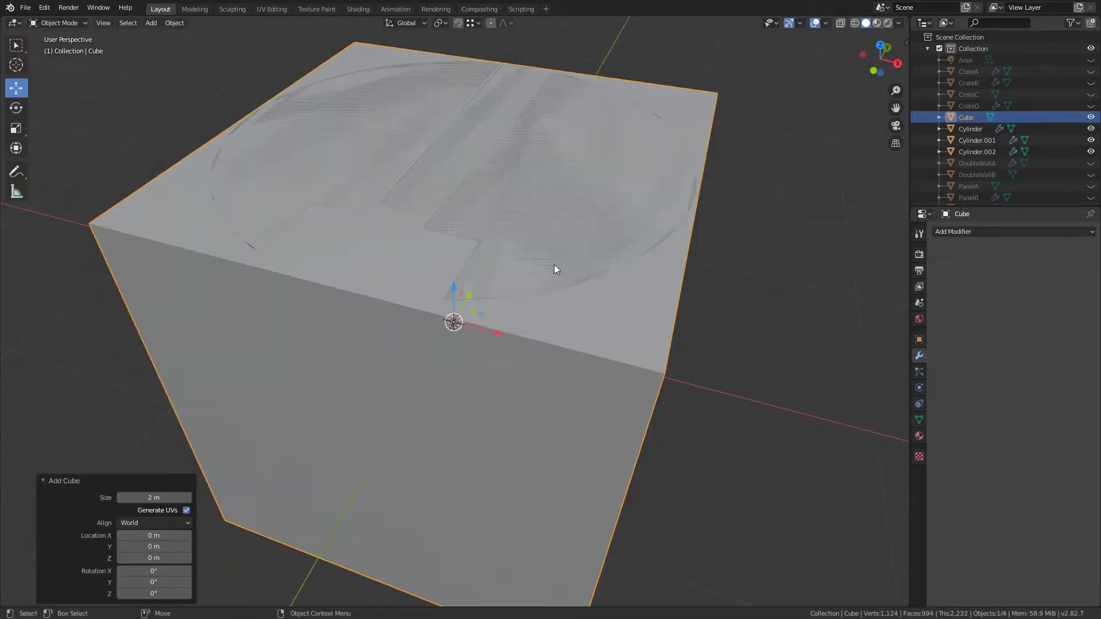
key(s)
drag(664, 294, 696, 239)
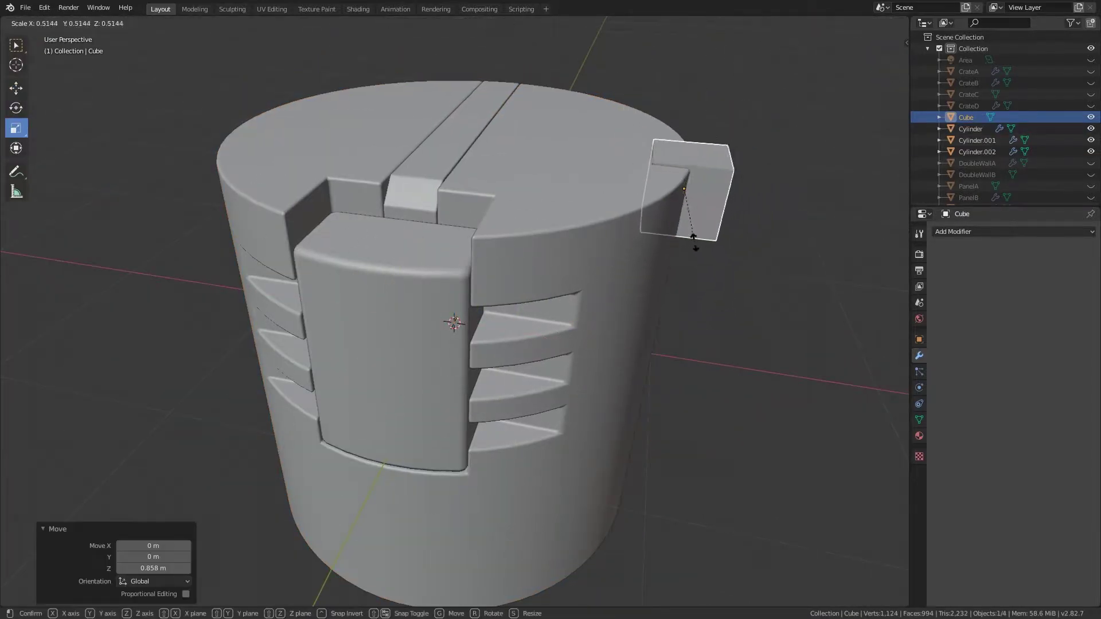
middle_drag(695, 238, 631, 258)
scroll(487, 284, up, 3)
Step: Boolean-difference the small block from the cylinder to notch the rim
shift+click(487, 285)
key(ctrl+KP_Subtract)
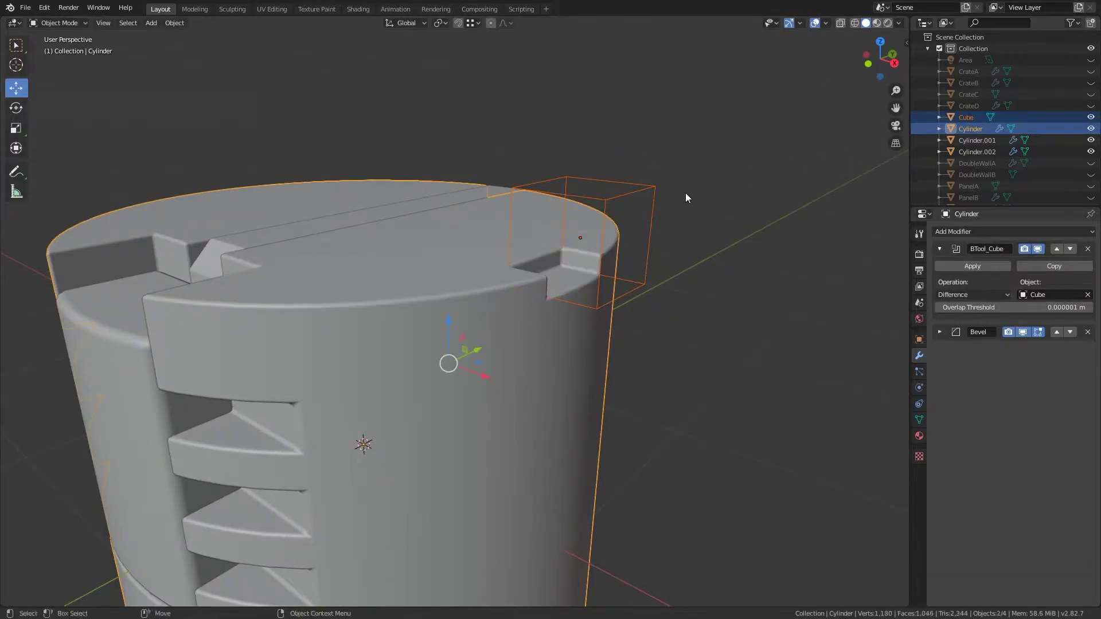
click(583, 213)
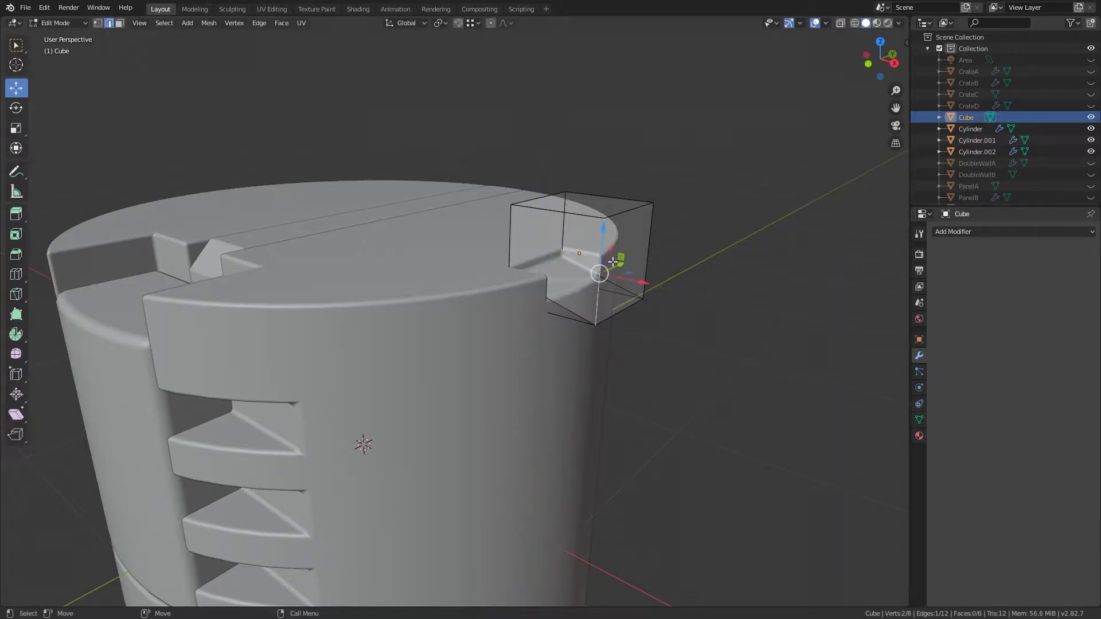
key(Tab)
shift+click(613, 261)
click(603, 251)
mouse_move(600, 256)
middle_down()
mouse_move(540, 218)
mouse_move(607, 280)
middle_up()
Step: In the notch cutter's Edit Mode, duplicate its block and slide the copy along Y
key(KP_7)
click(638, 309)
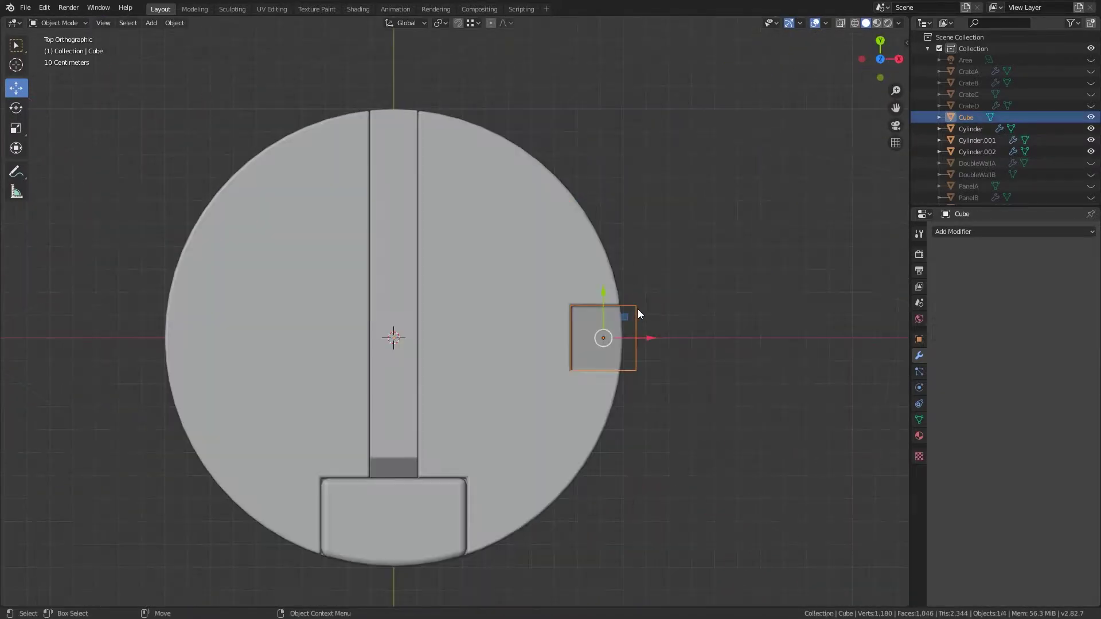
key(Tab)
key(Escape)
key(g)
key(y)
key(Return)
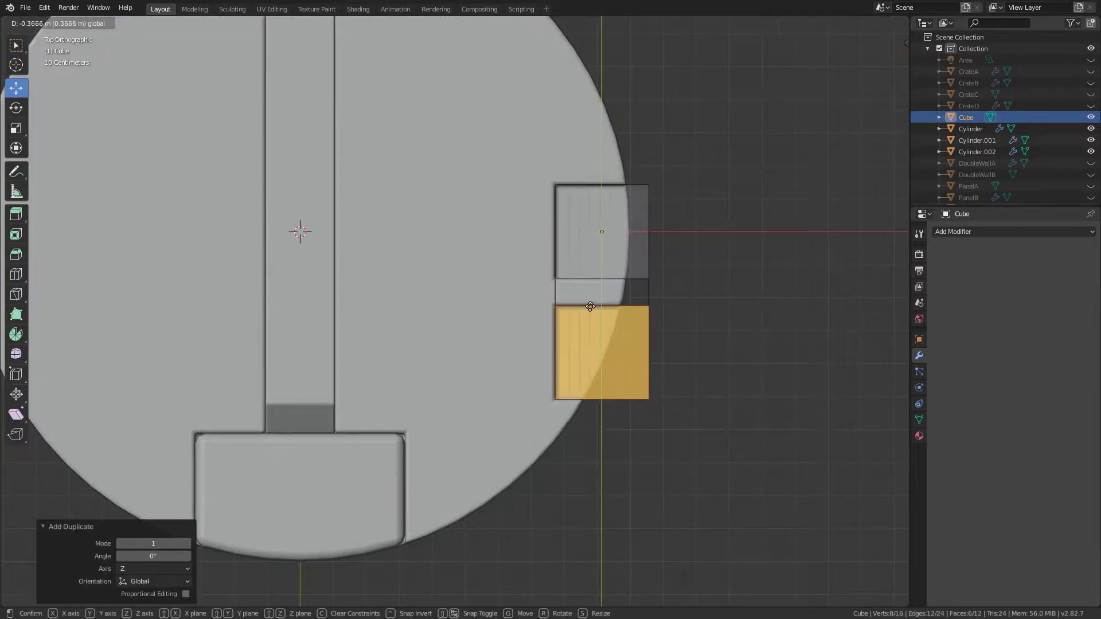
Step: Resize the copied block along Y and move it along Y on the rim
scroll(459, 298, up, 4)
key(s)
key(y)
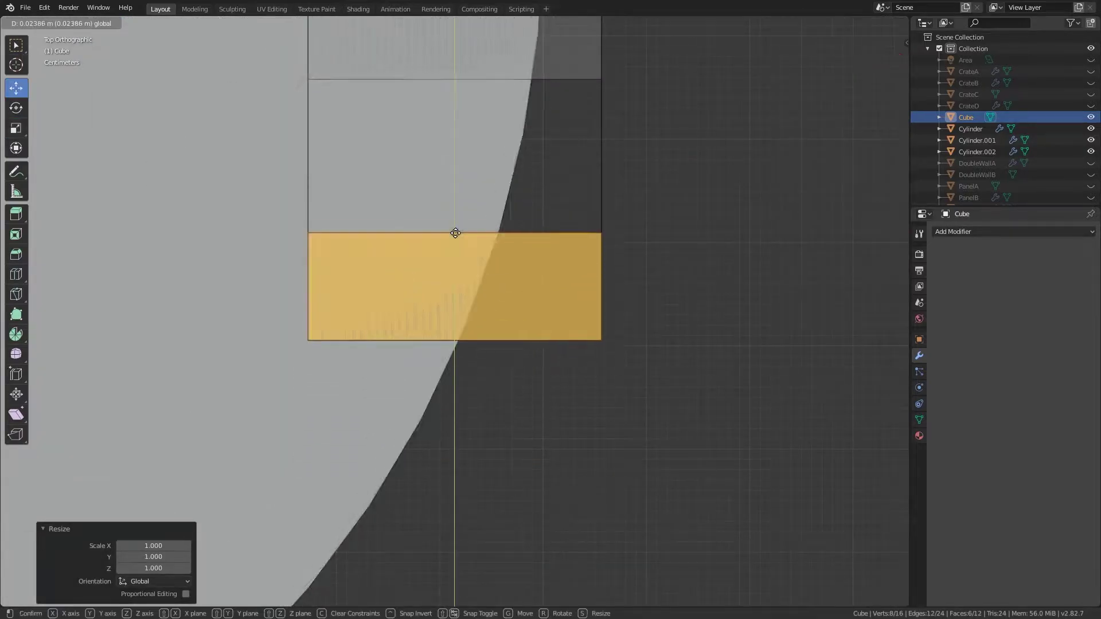
middle_drag(456, 283, 436, 189)
key(KP_7)
scroll(518, 309, down, 5)
key(g)
key(y)
key(Return)
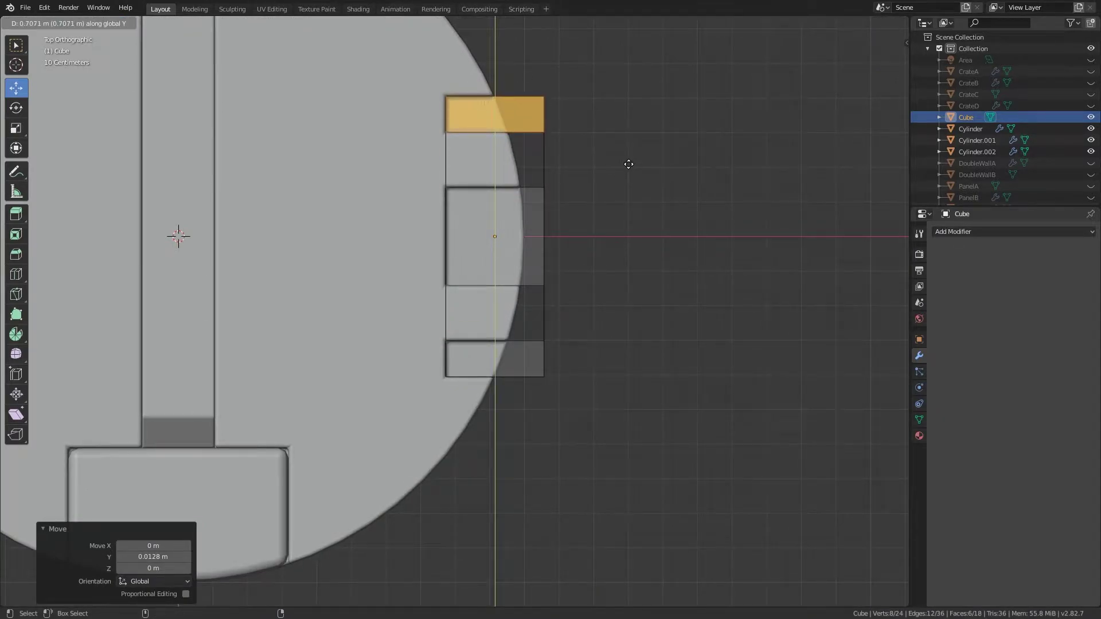
Step: Reposition the notch cutter, moving it vertically along Z and then along Y
key(Return)
middle_drag(627, 157, 570, 180)
key(Tab)
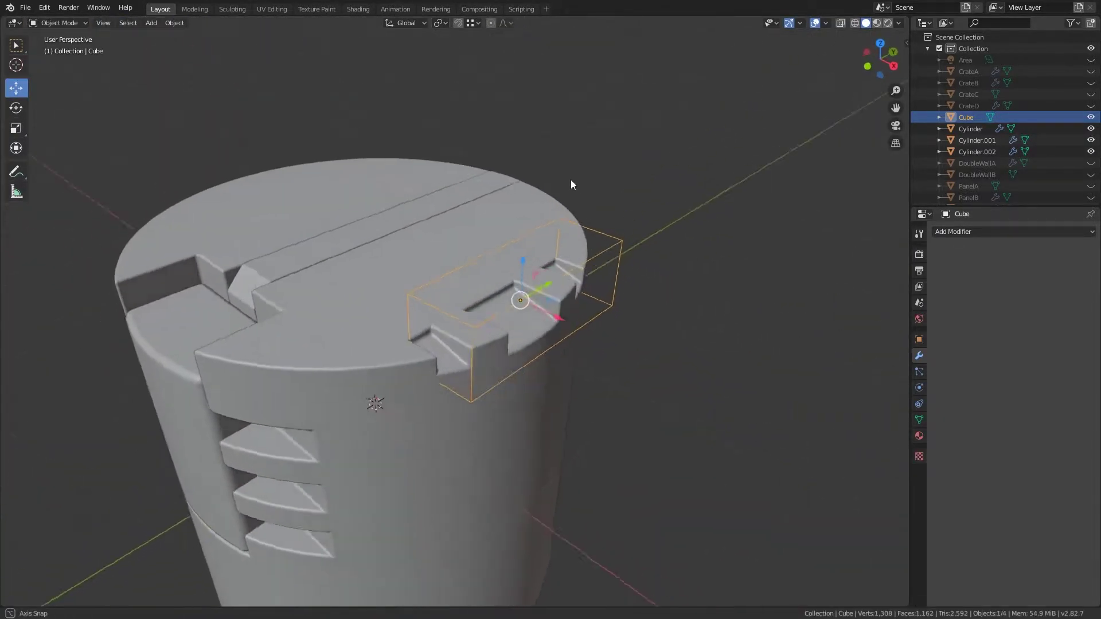
scroll(546, 301, up, 4)
scroll(548, 305, down, 3)
middle_drag(564, 322, 473, 201)
key(g)
key(z)
key(Return)
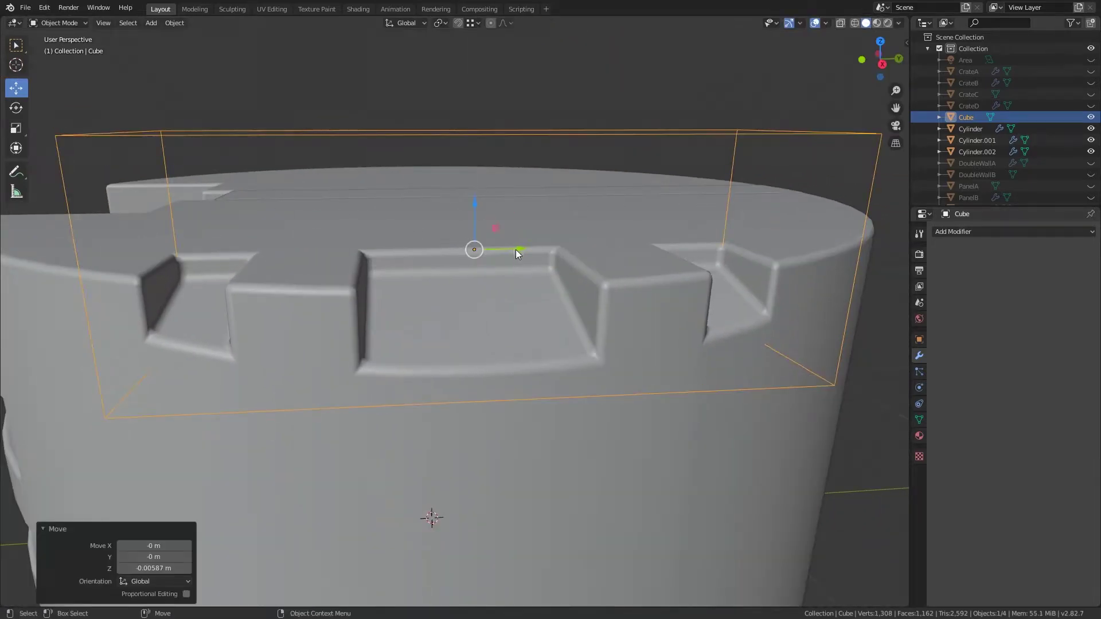
key(g)
key(y)
key(Return)
middle_drag(529, 266, 528, 287)
Step: In Edit Mode, spread the cutter's end faces apart to widen the rim cutouts
key(Tab)
key(KP_7)
scroll(529, 221, up, 4)
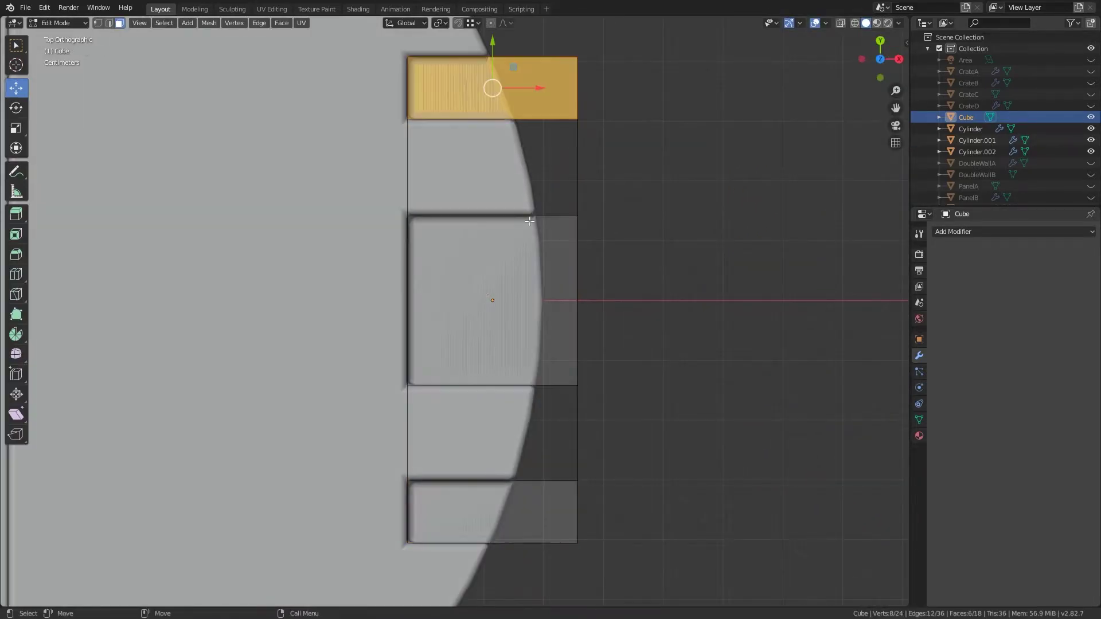
shift+click(527, 481)
middle_drag(528, 481, 536, 245)
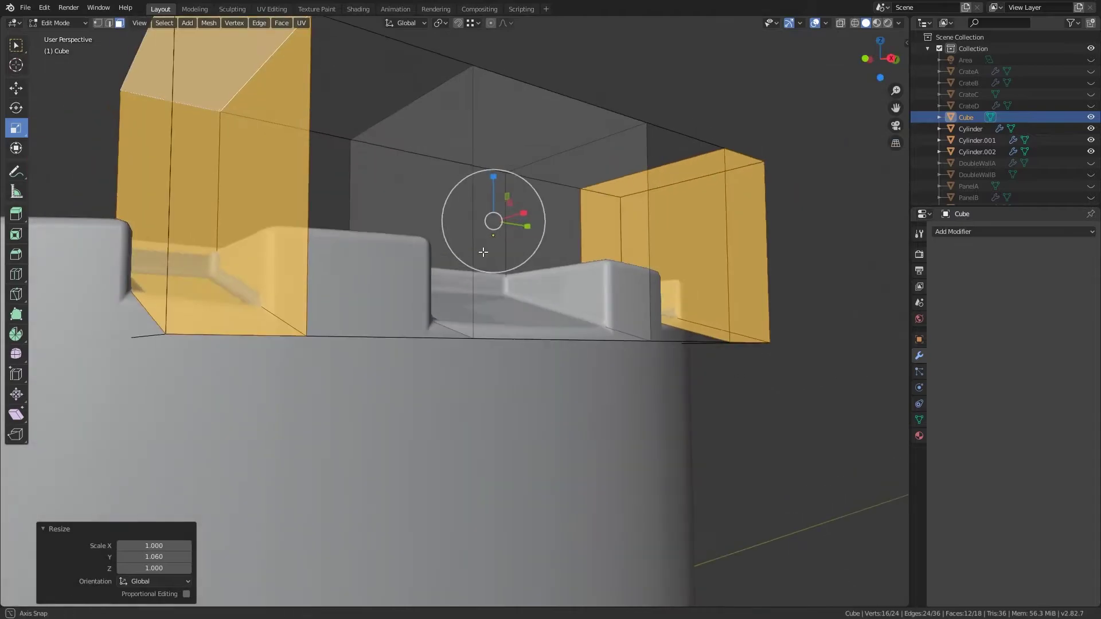
drag(527, 226, 532, 229)
click(546, 237)
scroll(546, 236, down, 5)
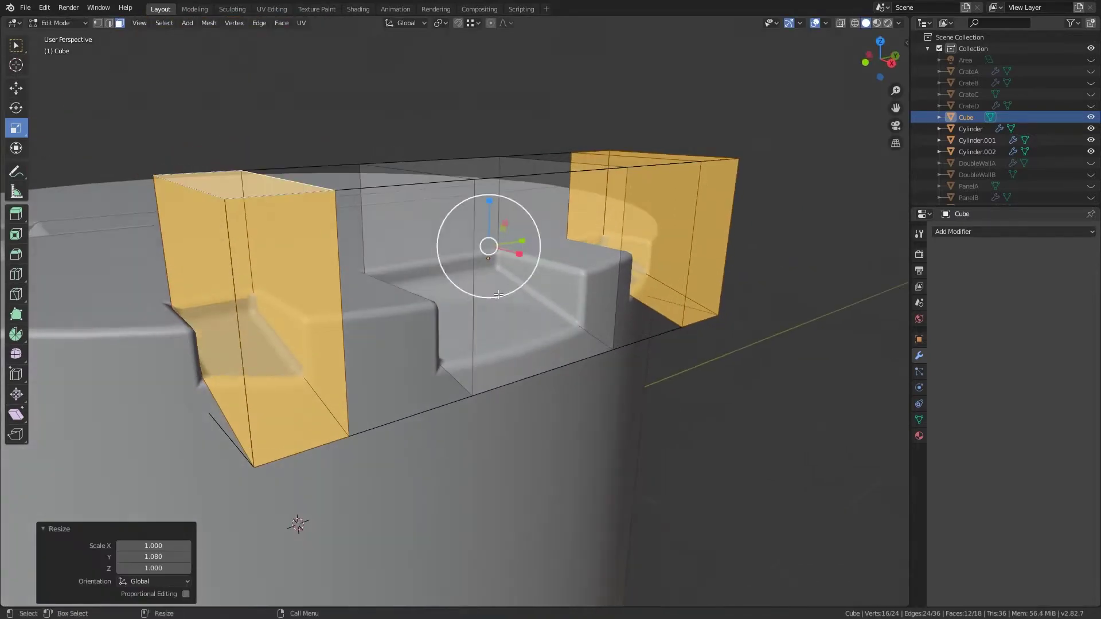
key(Tab)
Step: Select the canister body and toggle its mesh editing
mouse_move(546, 237)
middle_down()
mouse_move(391, 305)
mouse_move(501, 324)
middle_up()
click(501, 327)
mouse_move(529, 395)
middle_down()
mouse_move(501, 364)
mouse_move(532, 373)
middle_up()
key(b)
key(Tab)
key(Tab)
Step: Add a small cube on the top and stretch it front-to-back in top view
key(shift+a)
key(s)
click(518, 449)
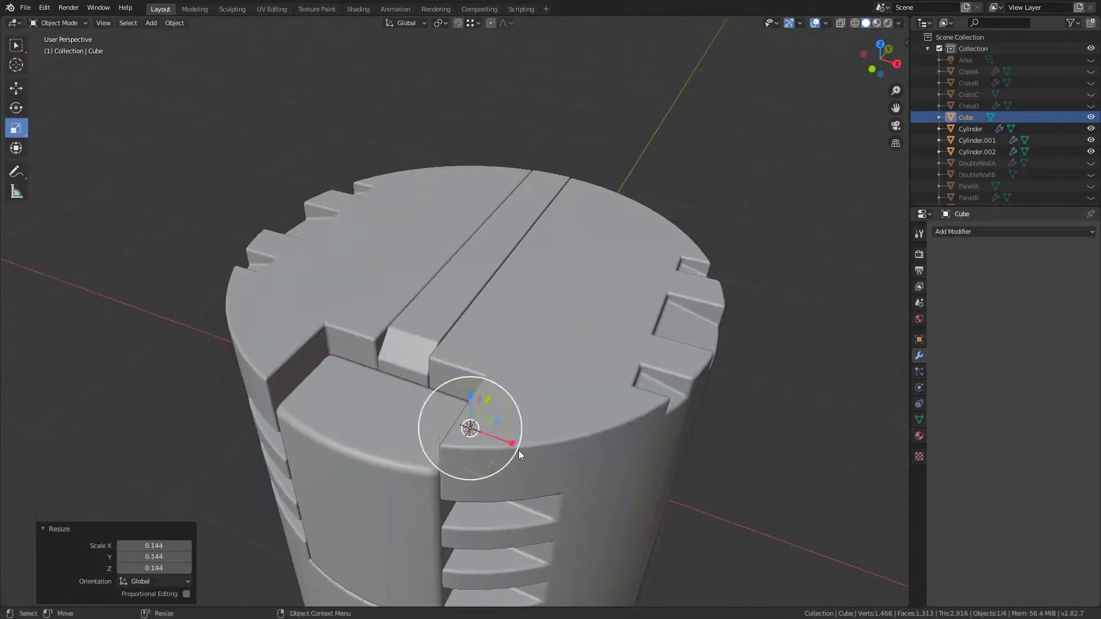
click(565, 275)
key(KP_1)
key(KP_7)
key(shift+space)
key(s)
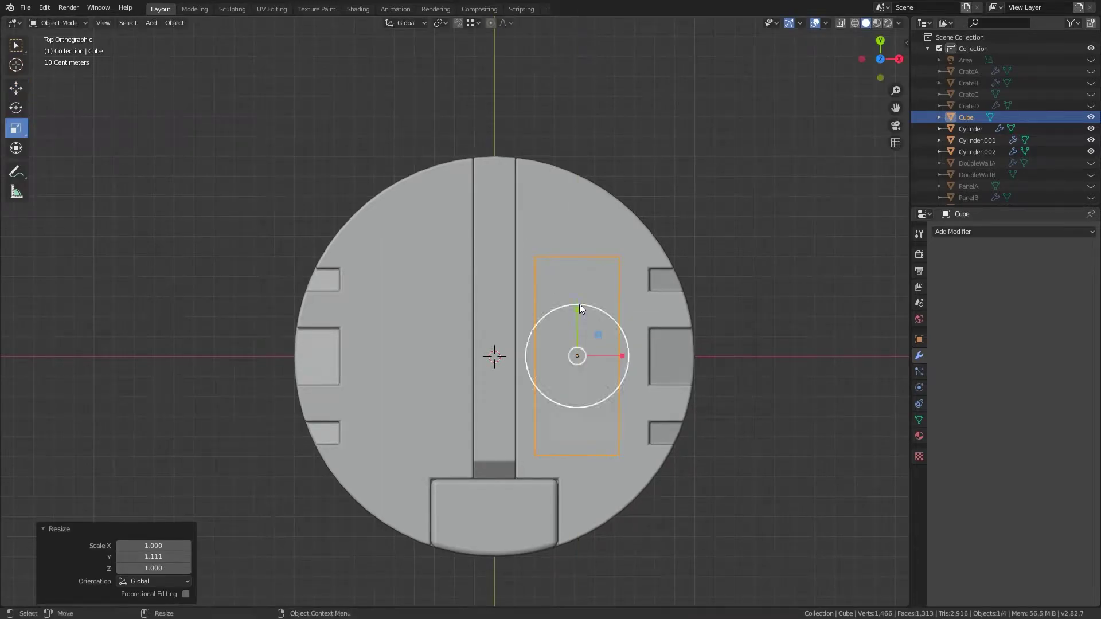
Step: Apply the cube's scale and bevel its vertical edges in see-through edit mode
middle_drag(614, 321, 487, 298)
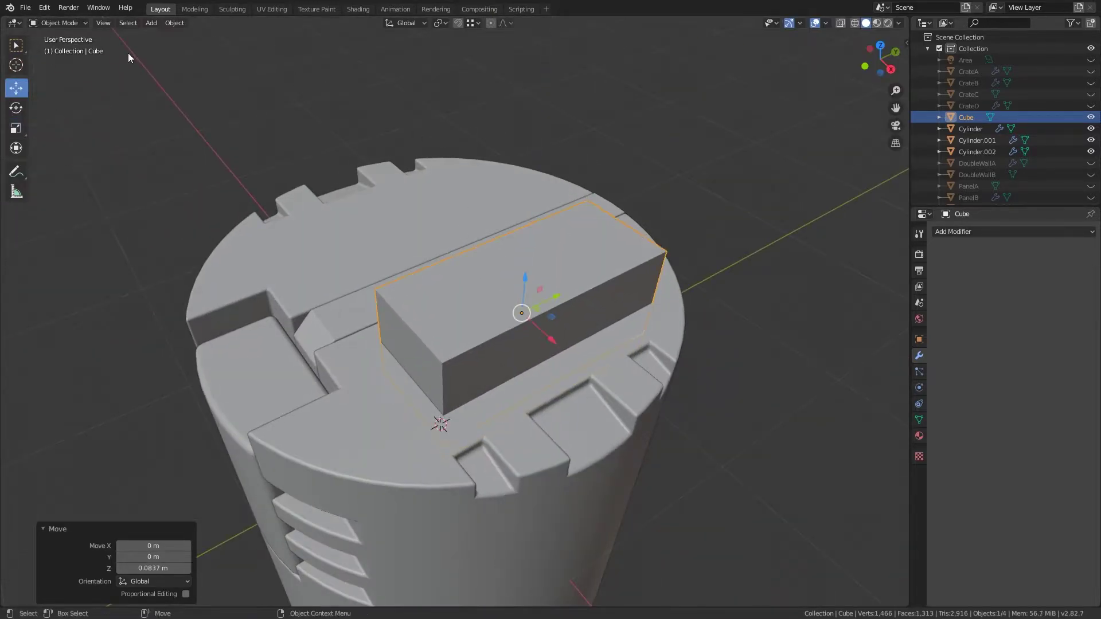
click(175, 23)
click(321, 107)
key(Tab)
key(alt+z)
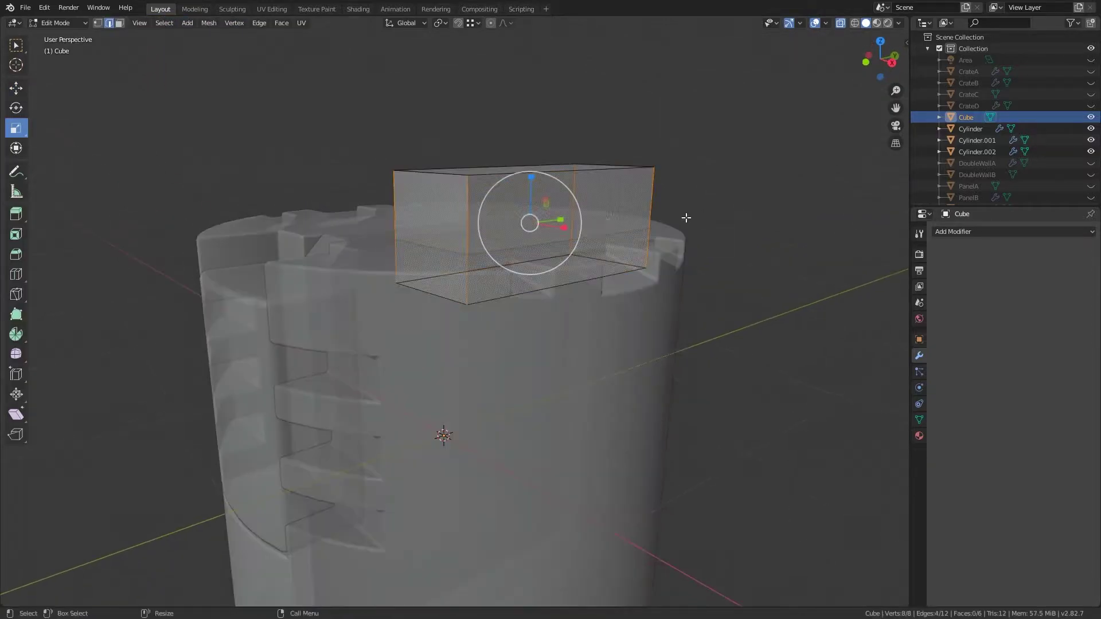
key(ctrl+b)
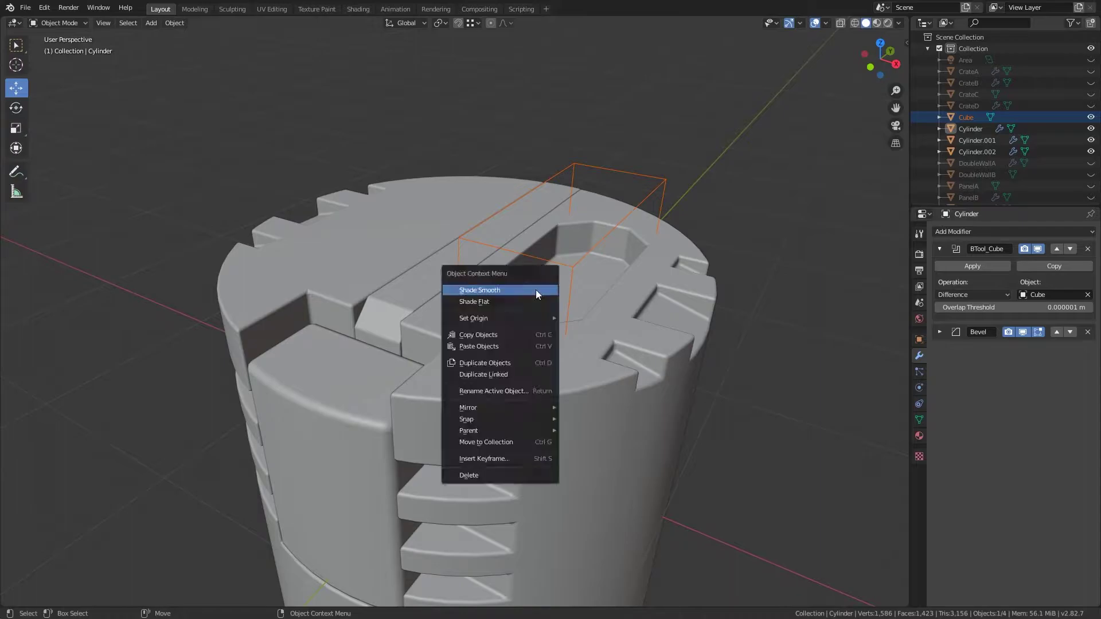
Step: Set the cutter's origin to geometry, place the inner step cutter, then delete the leftover cutter
click(634, 218)
right_click(634, 218)
click(621, 235)
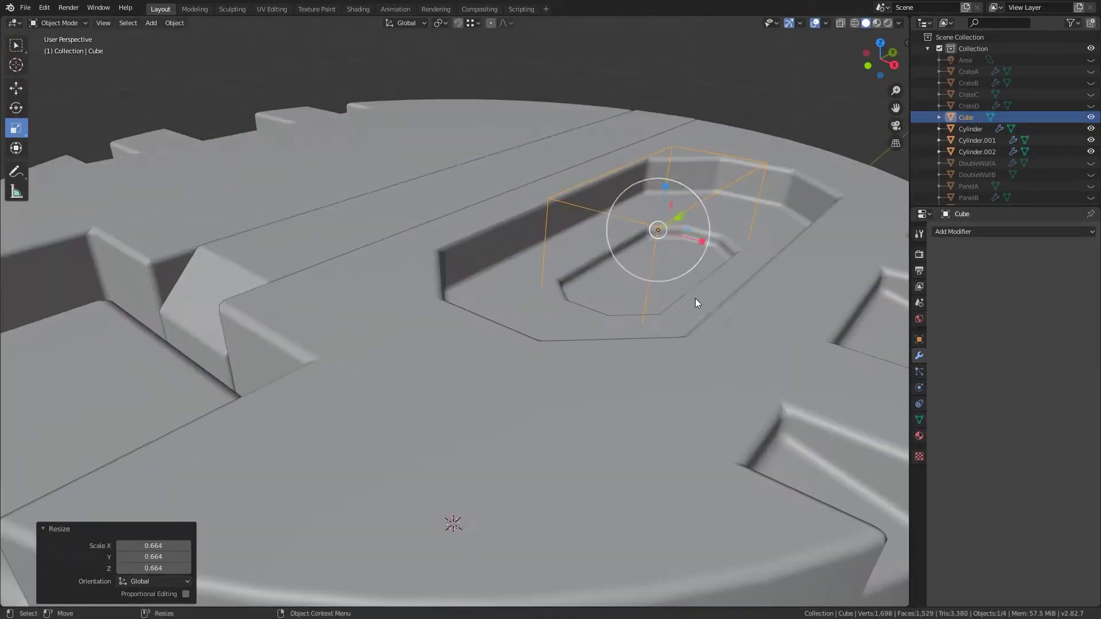
click(661, 195)
scroll(668, 238, down, 2)
scroll(668, 240, down, 2)
scroll(656, 263, down, 3)
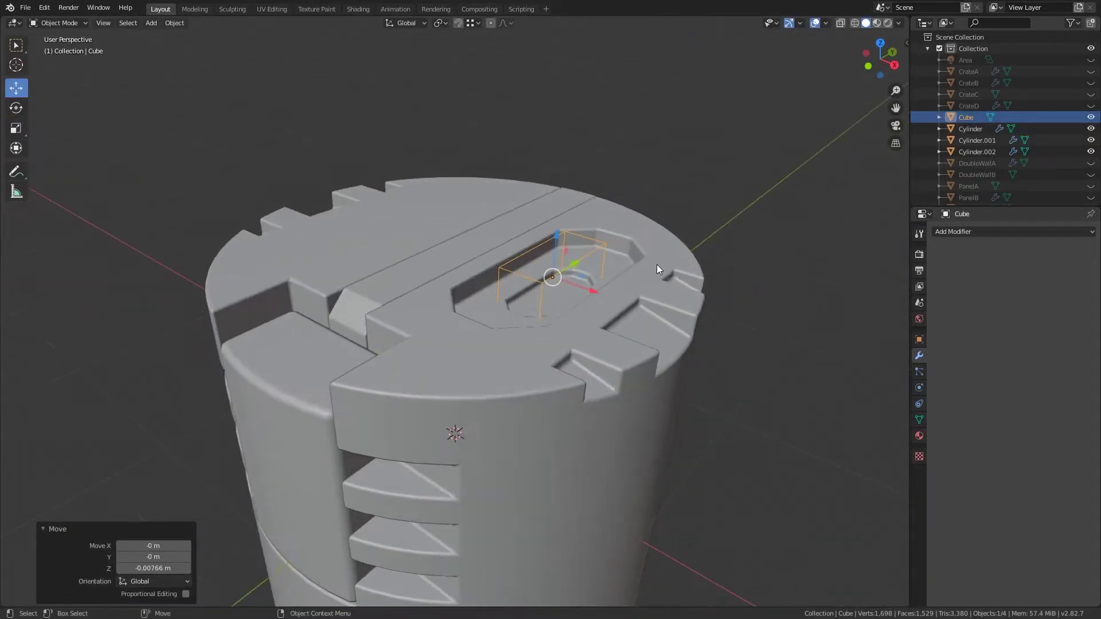
key(Delete)
mouse_move(603, 250)
middle_down()
mouse_move(608, 271)
mouse_move(589, 269)
middle_up()
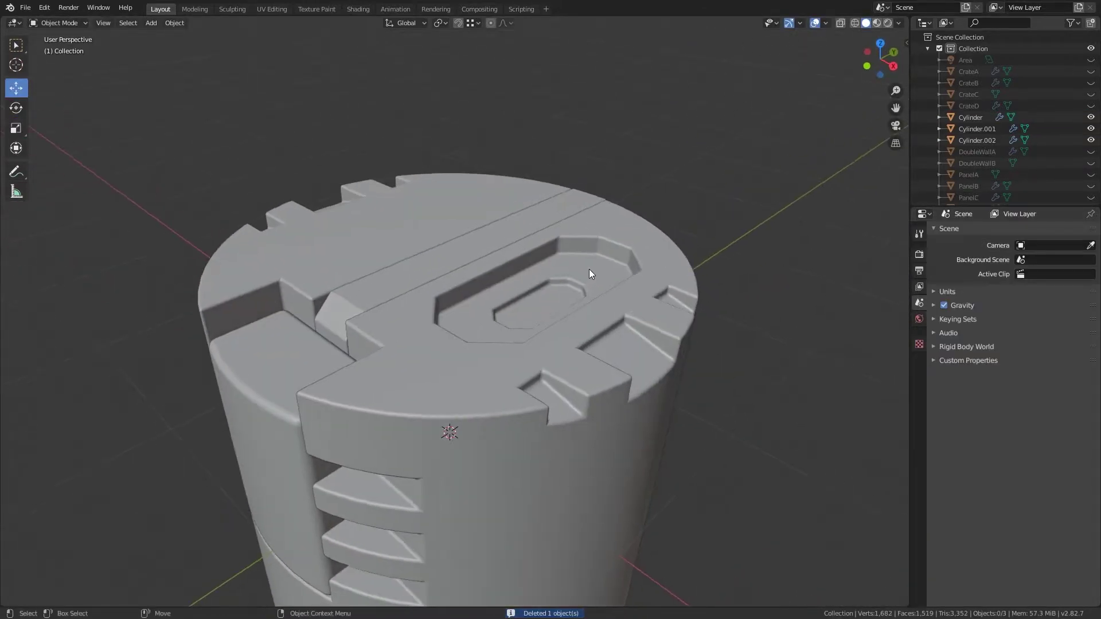
Step: Scale a long cube and extend its end face past the canister edge
key(s)
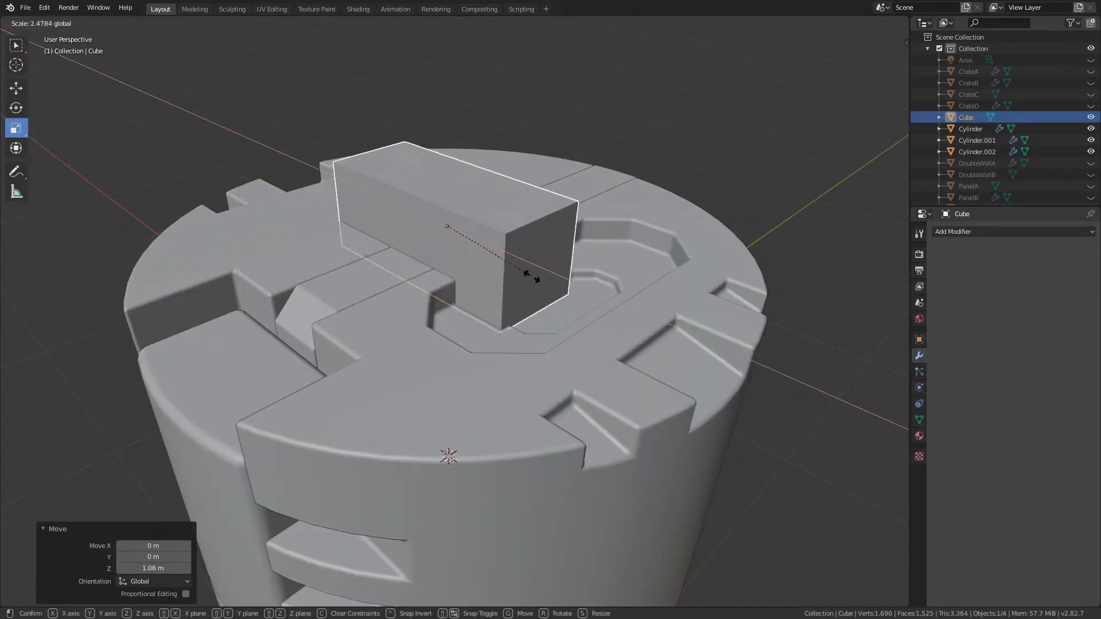
click(530, 277)
key(KP_7)
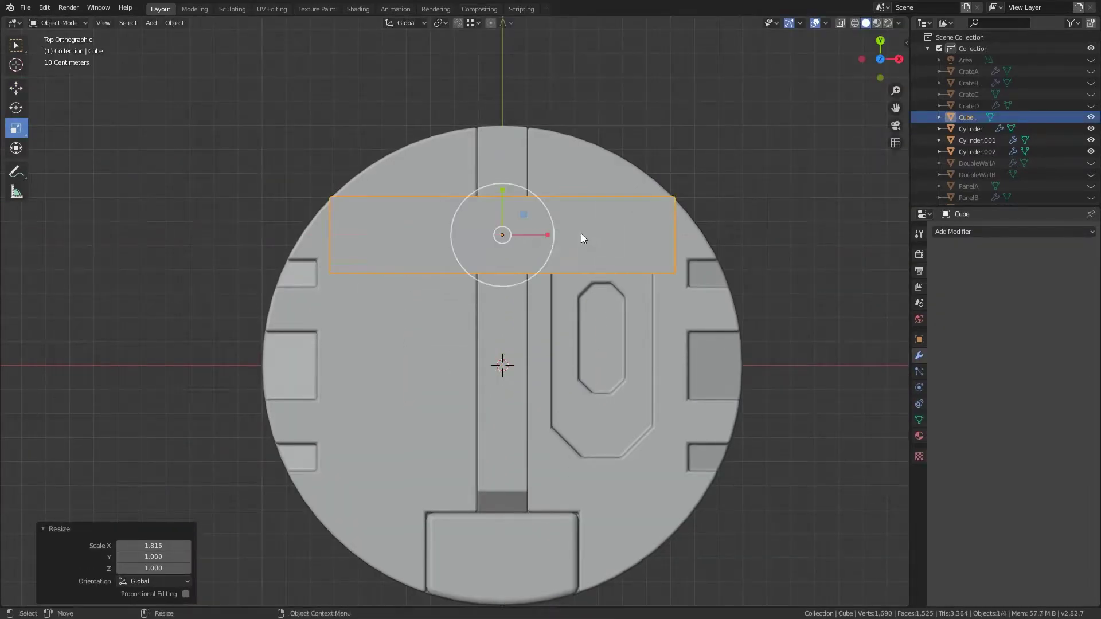
middle_drag(583, 236, 460, 155)
key(Tab)
click(598, 195)
click(622, 194)
middle_drag(623, 195, 614, 222)
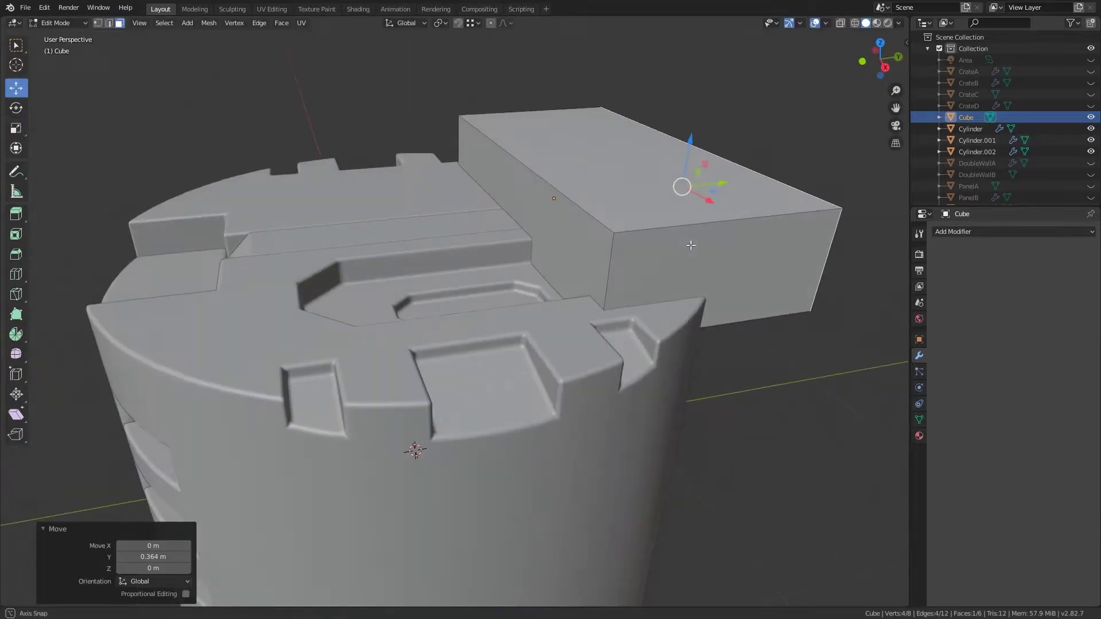
key(Tab)
Step: Slide the long cube over the back edge and Bool Tool Difference it into the canister
key(KP_7)
mouse_move(501, 189)
middle_down()
mouse_move(401, 107)
mouse_move(590, 202)
middle_up()
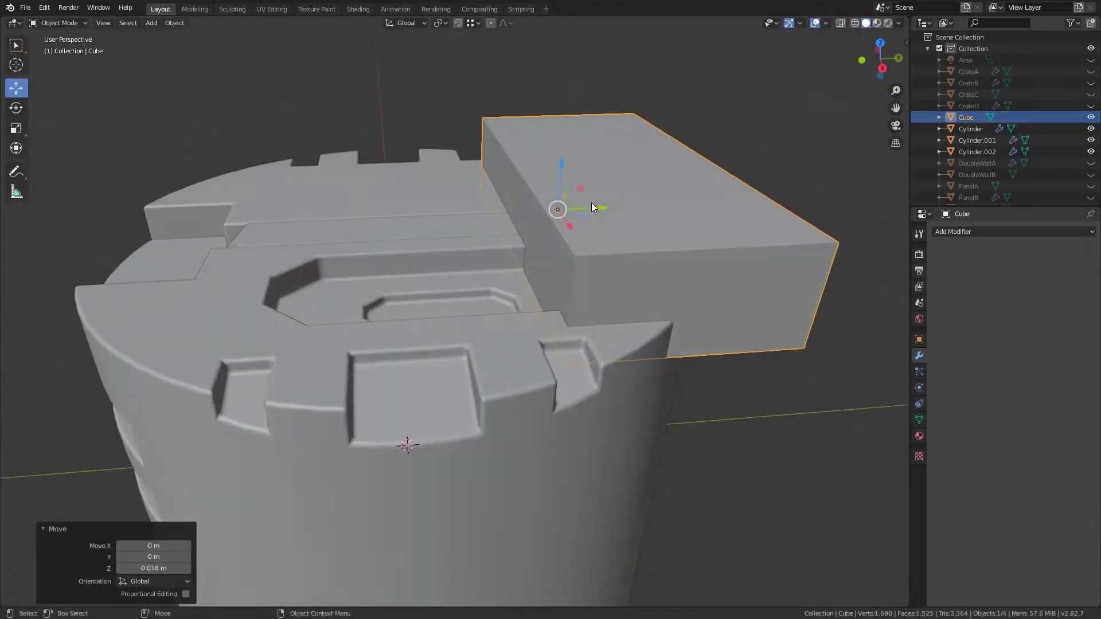
drag(614, 215, 607, 214)
key(KP_7)
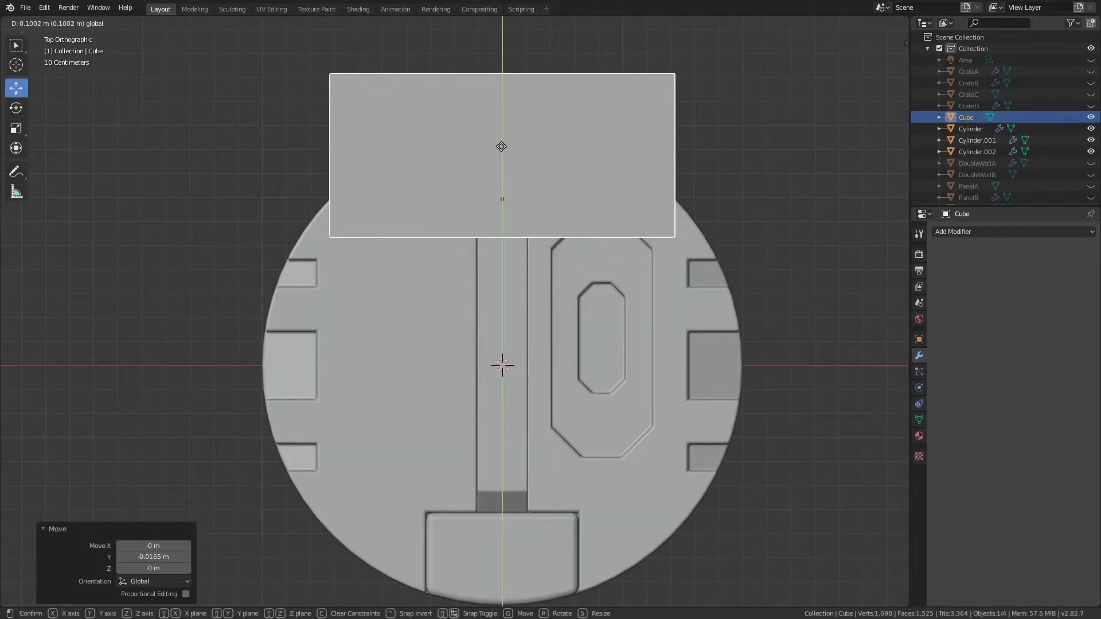
click(503, 198)
middle_drag(503, 199, 594, 307)
shift+click(582, 332)
key(ctrl+shift+KP_Subtract)
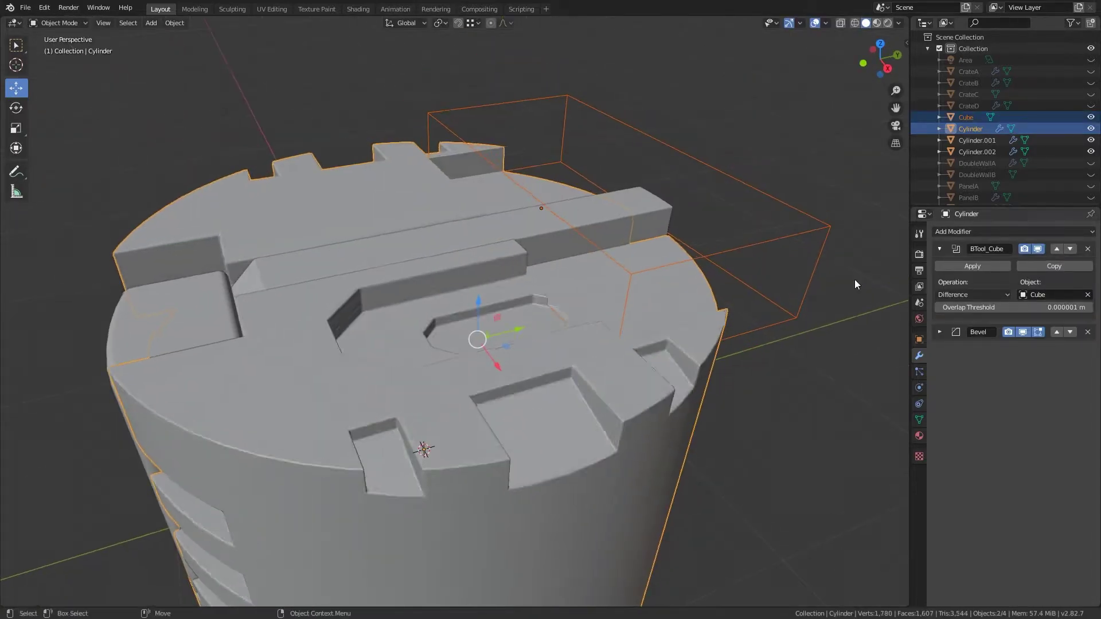
Step: Reposition the cutter and slice the back strip off as its own piece
scroll(563, 263, up, 5)
click(623, 200)
key(g)
mouse_move(585, 222)
middle_down()
mouse_move(671, 189)
mouse_move(625, 171)
middle_up()
click(678, 186)
key(ctrl+KP_Divide)
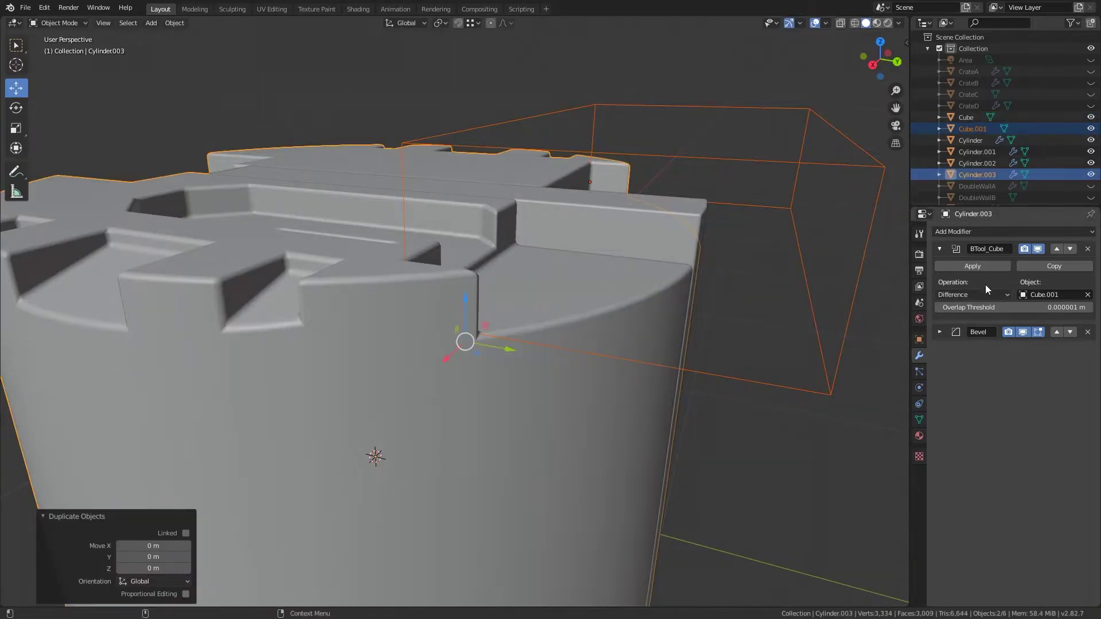
Step: Fine-tune the slicing cube's position along Y and Z, then select the canister body
middle_drag(718, 325, 689, 209)
key(g)
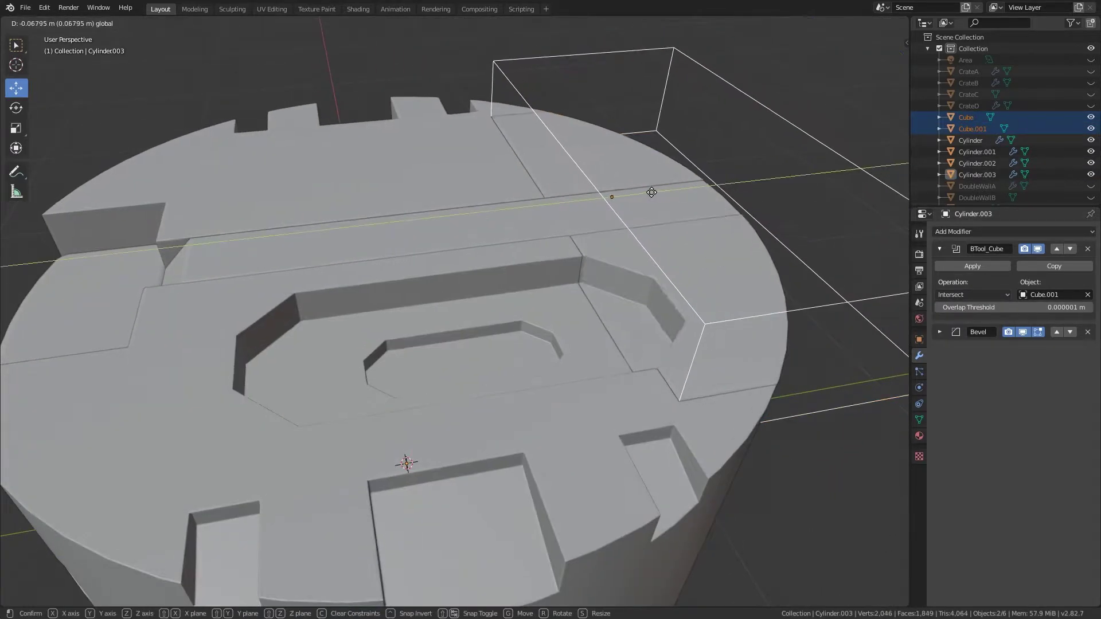
key(y)
click(625, 193)
key(g)
key(z)
mouse_move(585, 172)
middle_down()
mouse_move(642, 205)
mouse_move(596, 178)
mouse_move(630, 267)
middle_up()
click(630, 267)
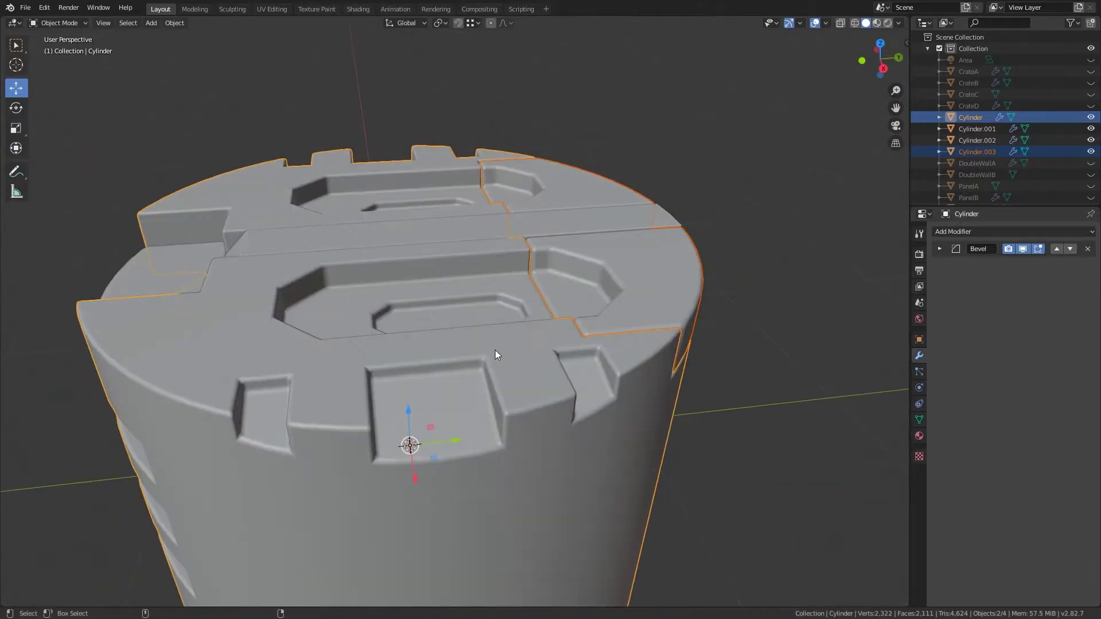
Step: Add a small cube and scale it narrow in X and Y over the back strip
key(s)
click(405, 445)
key(KP_7)
key(g)
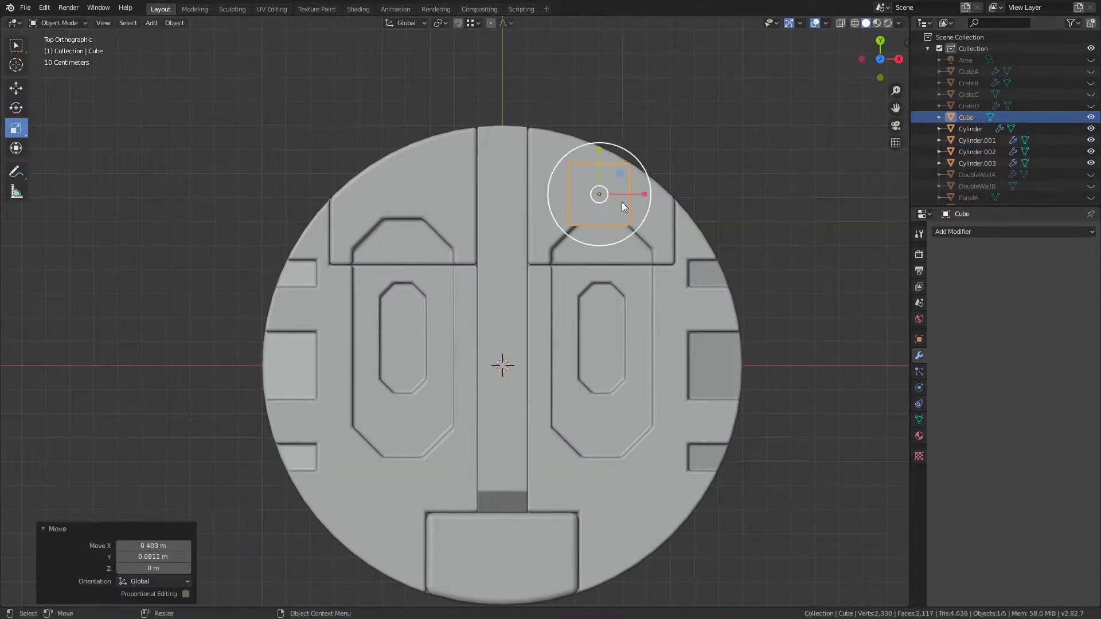
click(614, 194)
scroll(631, 218, up, 5)
key(s)
key(y)
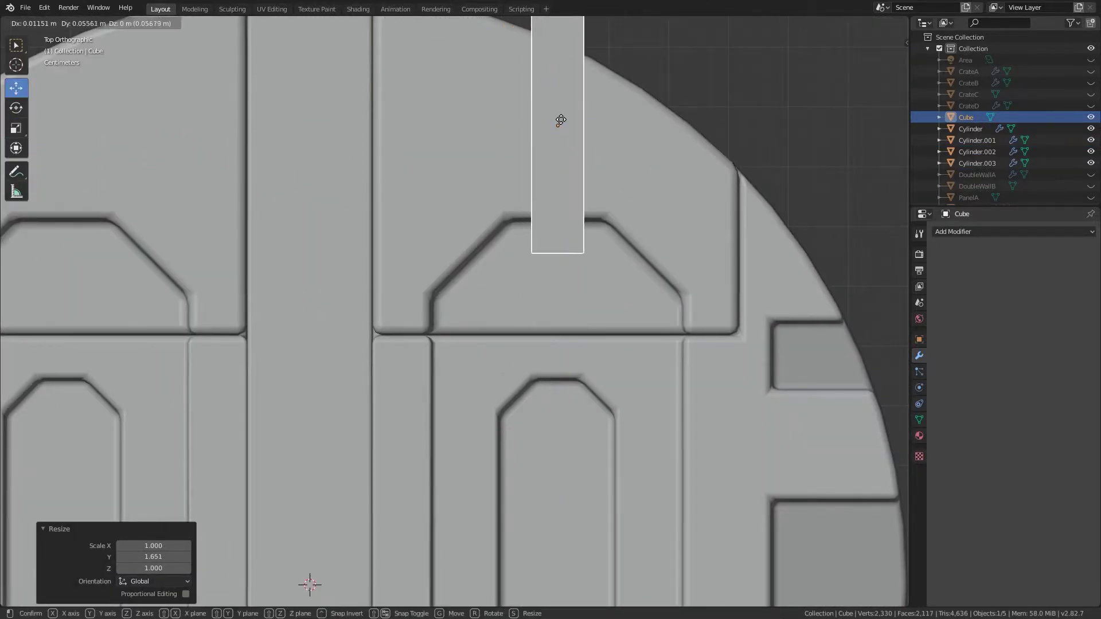
click(560, 120)
middle_drag(560, 120, 490, 177)
Step: Raise the cube along Z and Bool Tool Difference it from the back strip Cylinder.003
key(g)
key(z)
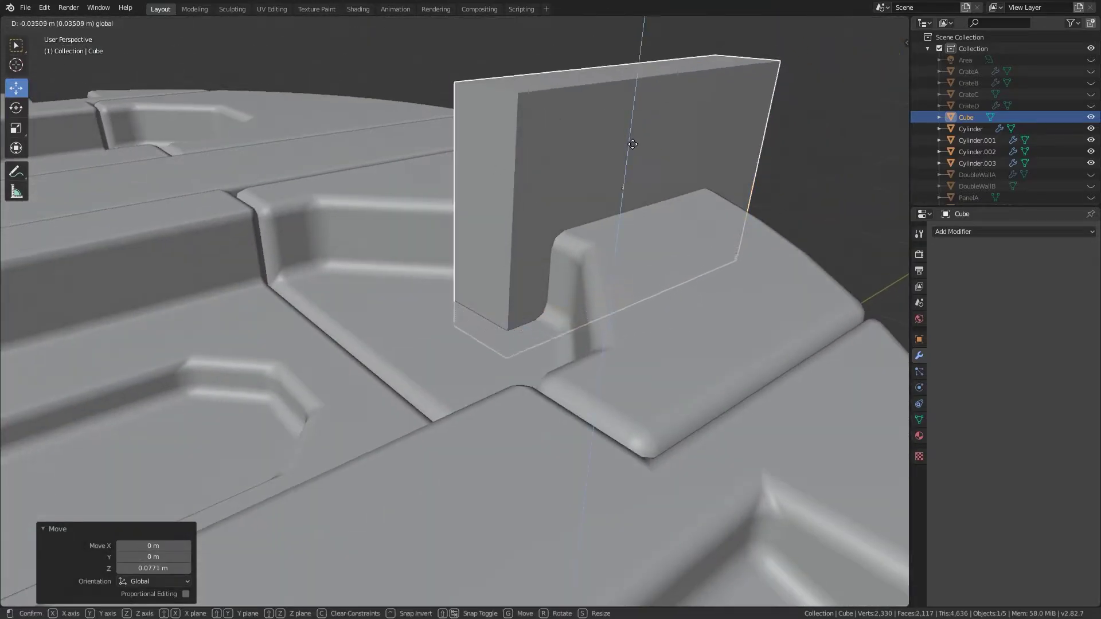
click(633, 144)
shift+click(674, 216)
key(ctrl+KP_Subtract)
mouse_move(674, 216)
middle_down()
mouse_move(636, 188)
mouse_move(596, 196)
mouse_move(391, 131)
mouse_move(443, 164)
mouse_move(821, 287)
mouse_move(675, 199)
middle_up()
Step: Adjust the notch cutter's position, apply the cut and remove the cutter
key(g)
click(595, 196)
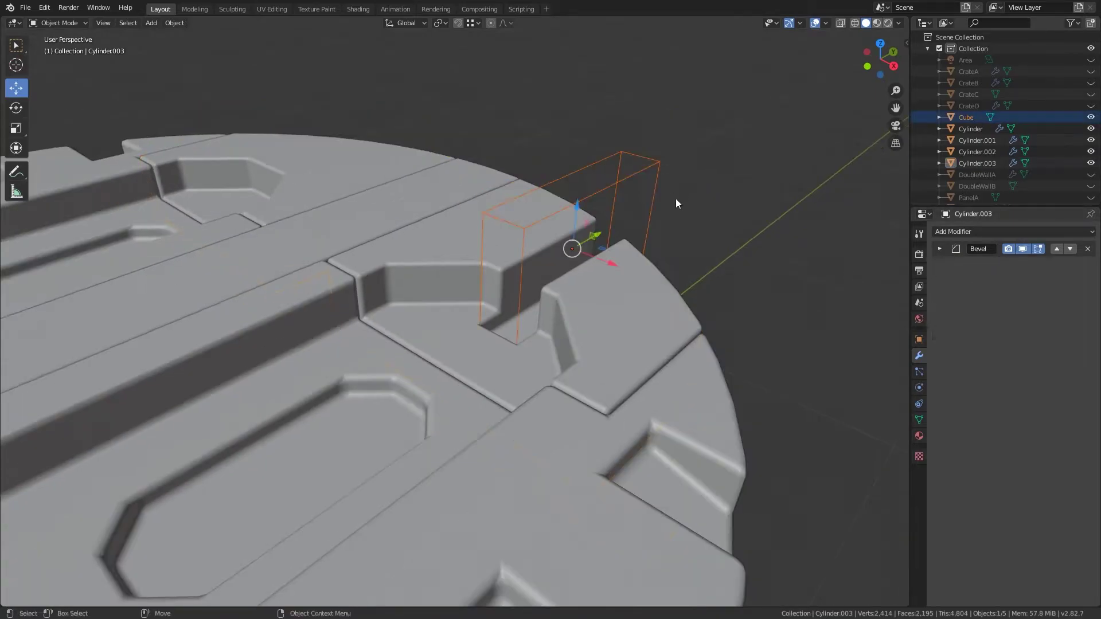
scroll(676, 200, down, 3)
key(F3)
key(Return)
mouse_move(546, 315)
middle_down()
mouse_move(488, 347)
mouse_move(580, 237)
mouse_move(727, 226)
mouse_move(476, 185)
mouse_move(536, 191)
mouse_move(556, 244)
mouse_move(654, 227)
mouse_move(572, 219)
middle_up()
Step: Join the canister pieces with Ctrl+J, then select and bevel the bottom rim edge loop
click(485, 241)
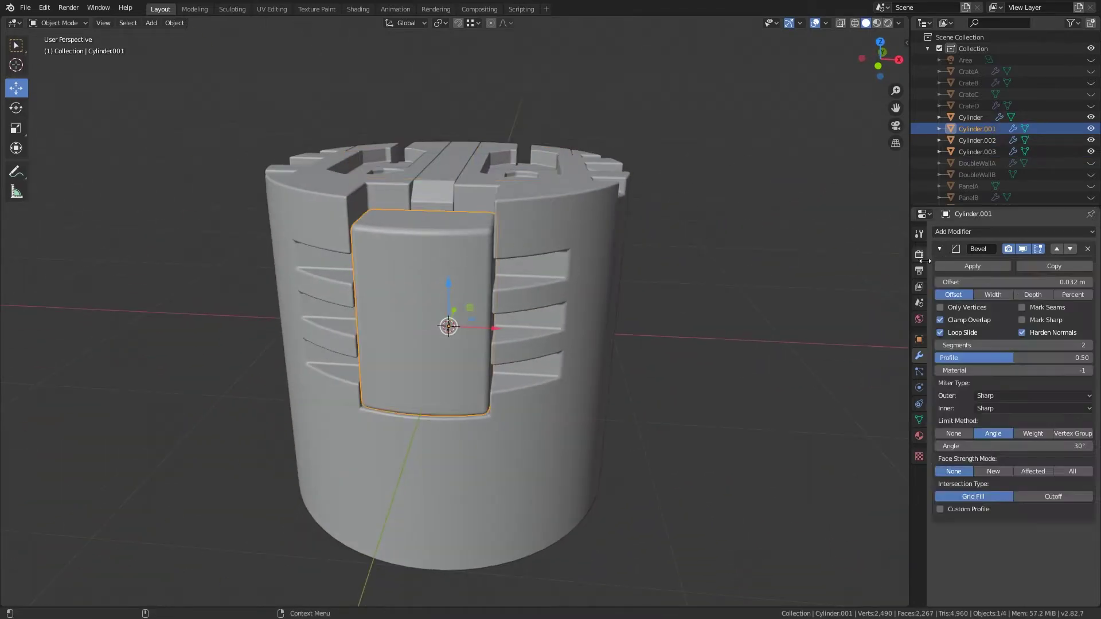
mouse_move(377, 280)
middle_down()
mouse_move(566, 227)
mouse_move(720, 123)
mouse_move(634, 194)
mouse_move(623, 233)
mouse_move(598, 219)
mouse_move(590, 133)
middle_up()
key(ctrl+j)
scroll(634, 195, up, 2)
key(Tab)
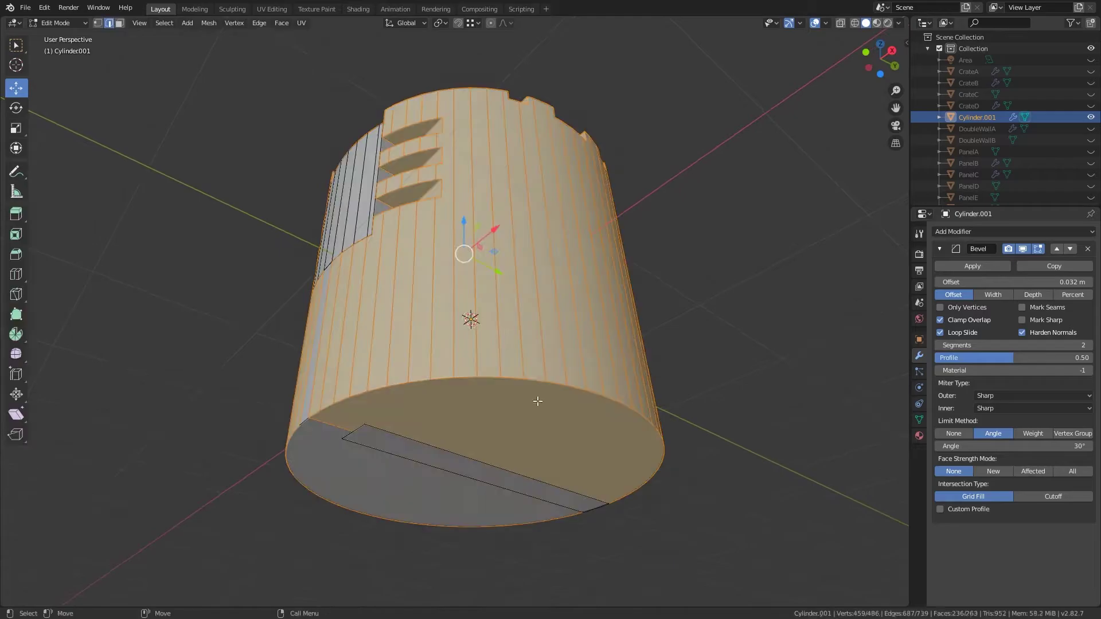
click(580, 408)
right_click(330, 413)
click(405, 298)
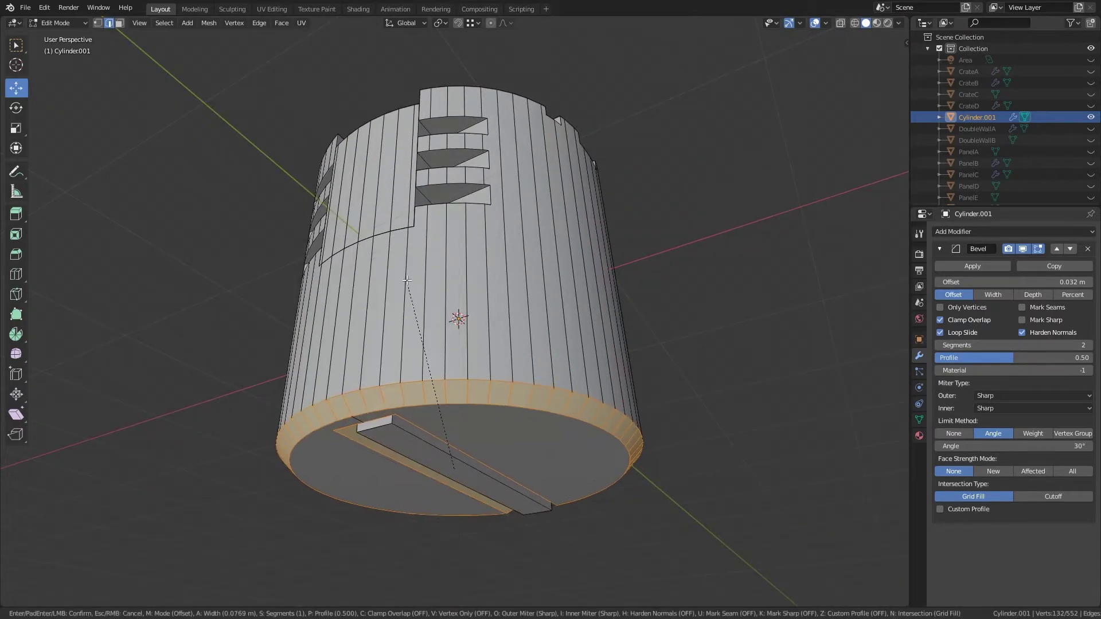
key(Tab)
mouse_move(404, 297)
middle_down()
mouse_move(494, 372)
mouse_move(550, 397)
mouse_move(733, 358)
middle_up()
key(alt+a)
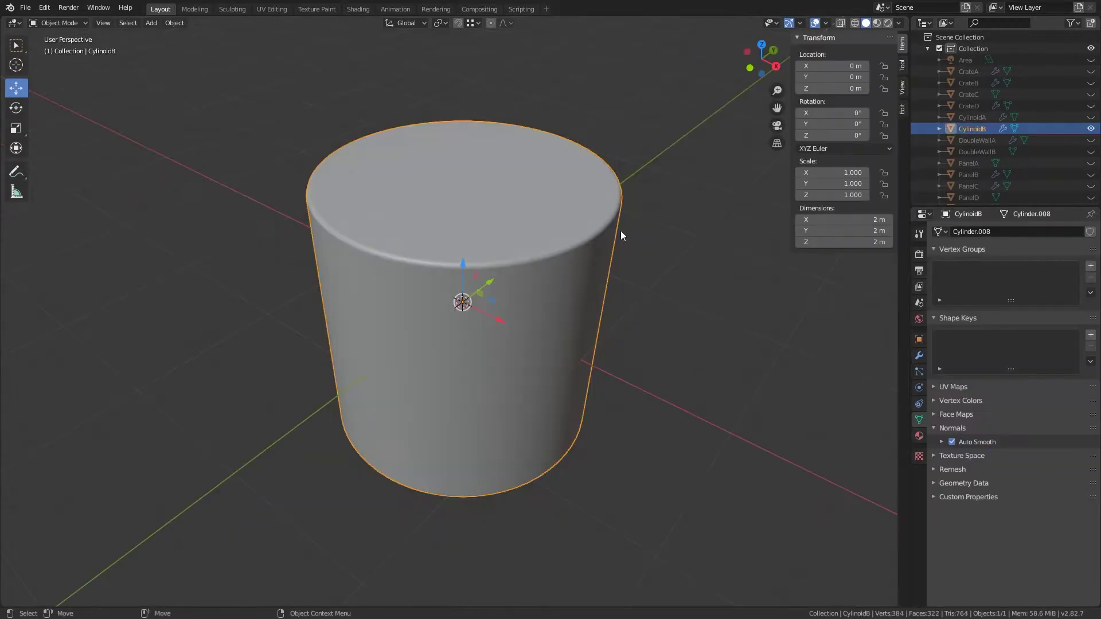
Step: Add a new cylinder with 32 vertices
key(shift+a)
click(637, 315)
click(164, 460)
text(32)
key(Return)
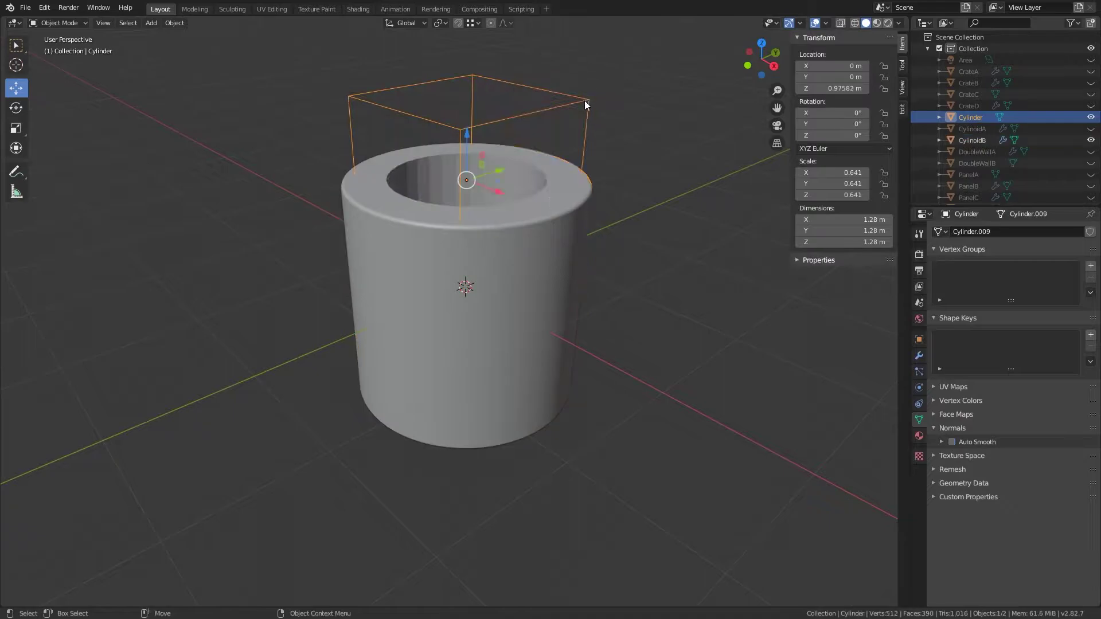
Step: Bool Tool Difference the resized cylinder into CylinoidB's top, apply it, and delete the cutter
key(ctrl+KP_Subtract)
key(s)
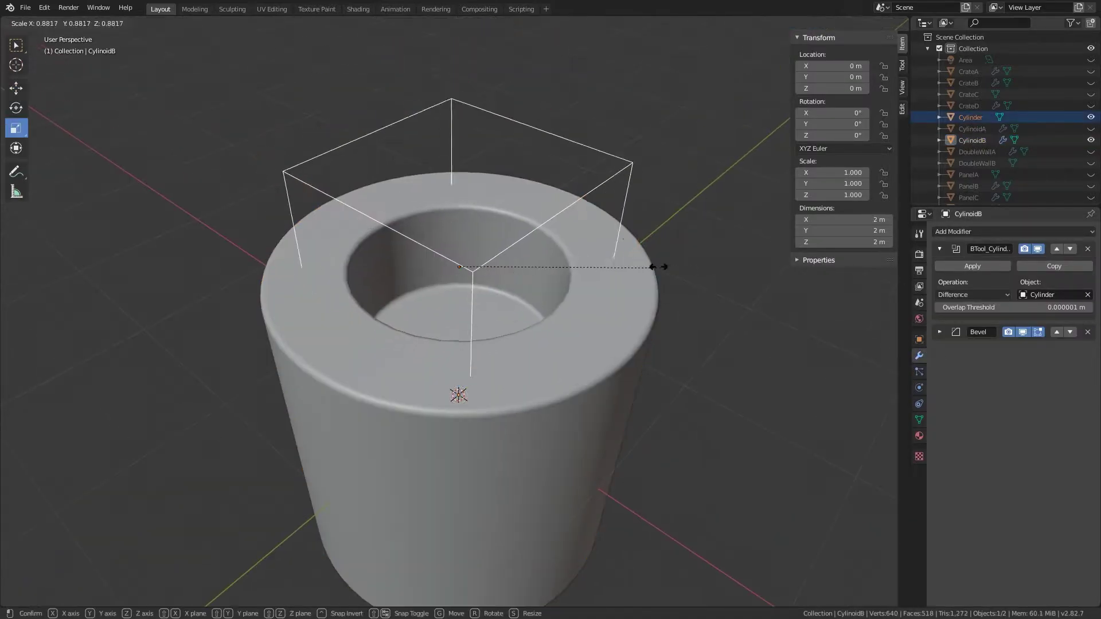
click(653, 266)
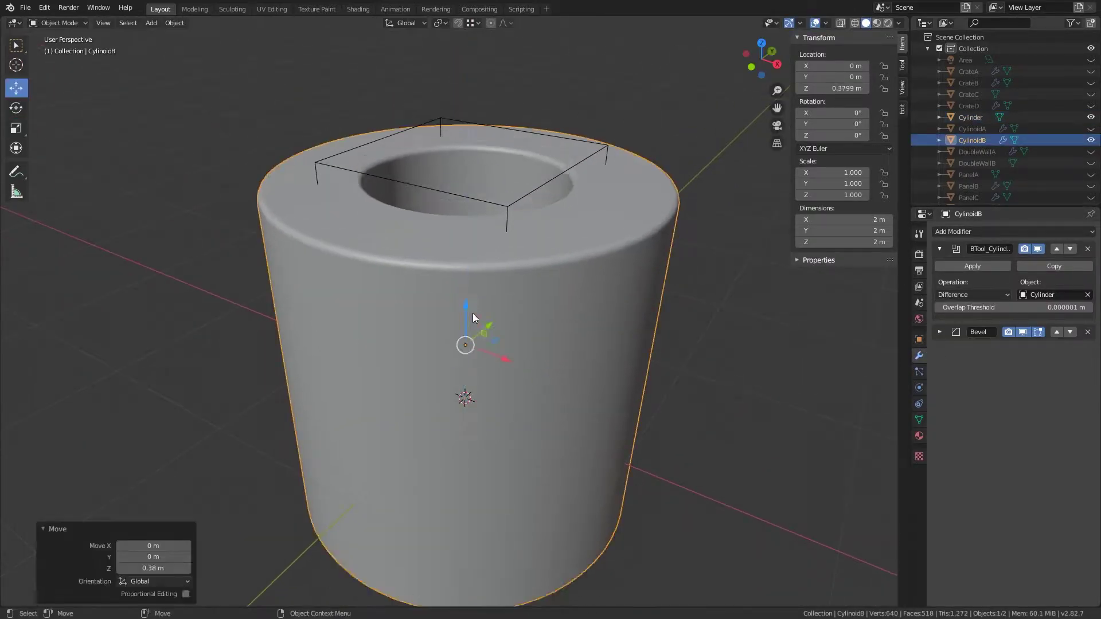
key(ctrl+z)
key(ctrl+z)
drag(596, 115, 624, 137)
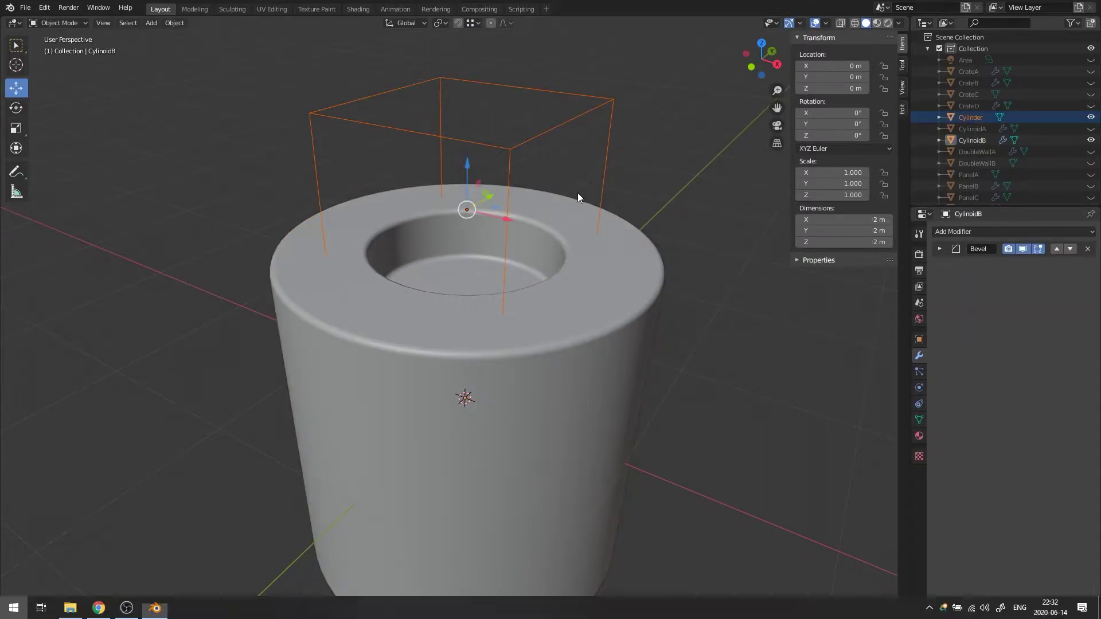
key(Delete)
click(569, 256)
Step: Bevel the inner recess loop and outer rim loop together
key(Tab)
key(KP_7)
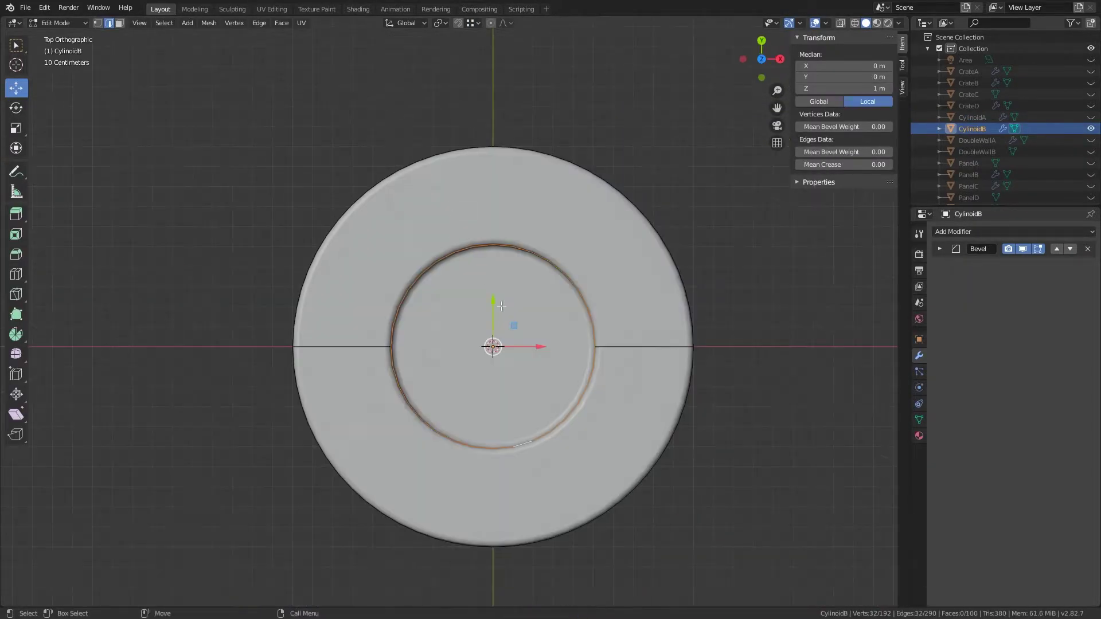
middle_drag(493, 298, 442, 234)
alt+click(442, 234)
key(ctrl+b)
right_click(452, 181)
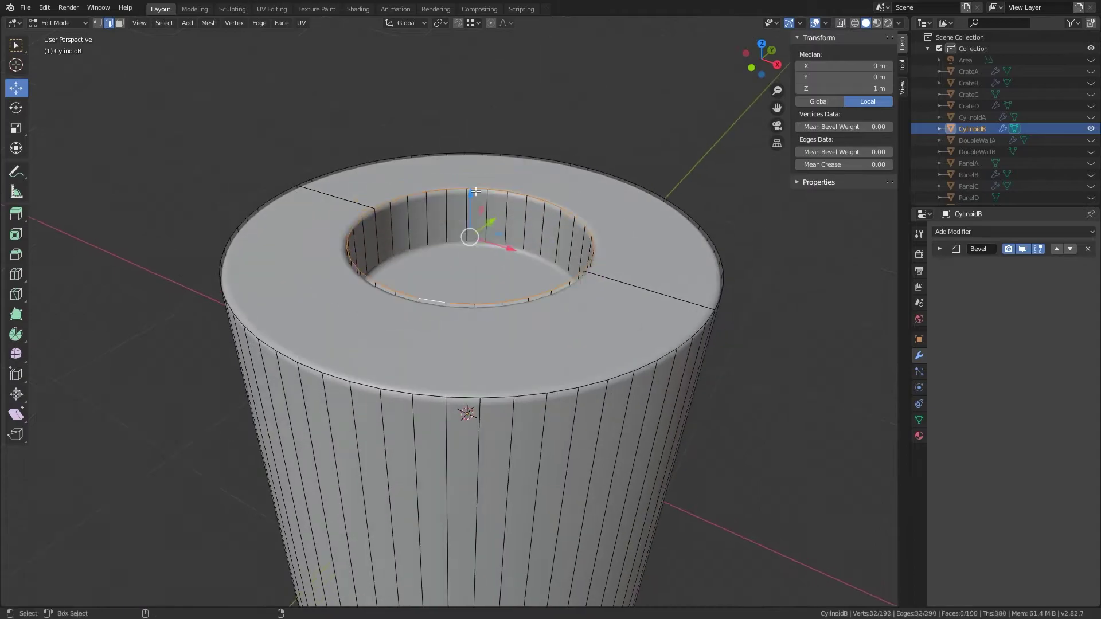
alt+shift+click(469, 421)
right_click(469, 301)
click(469, 300)
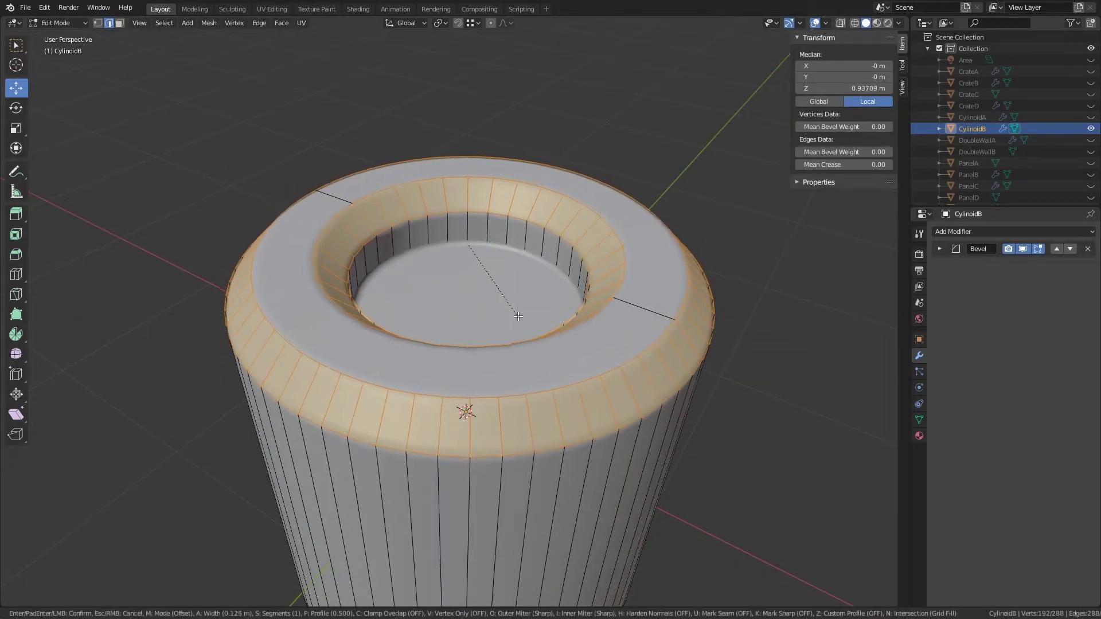
click(511, 315)
key(Tab)
click(939, 249)
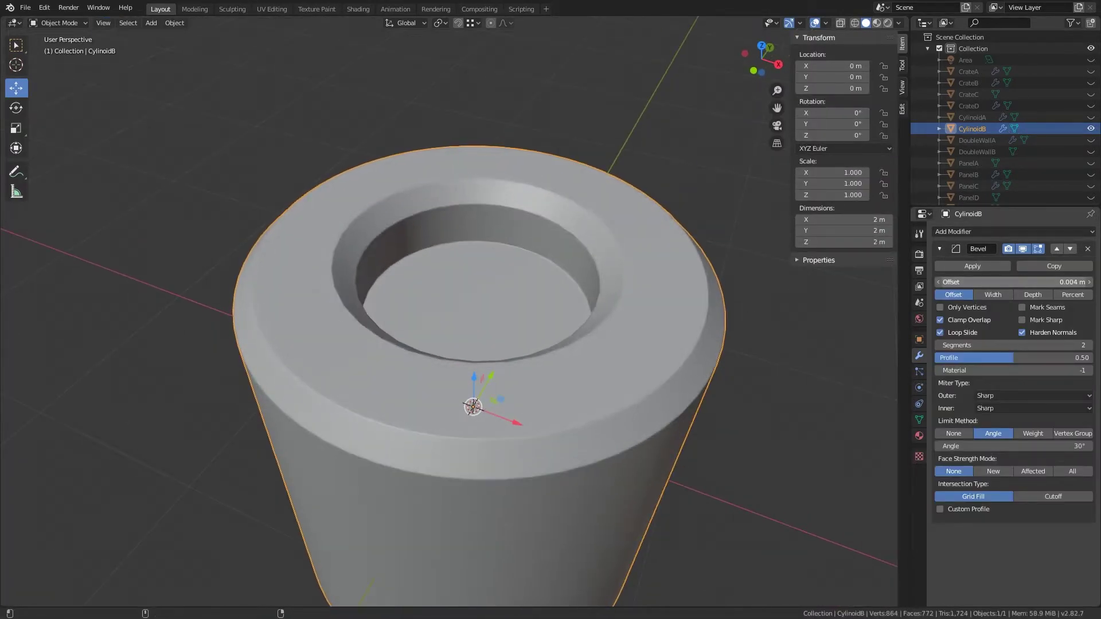
Step: Add a cube, squash it into a thin bar, and raise it above the cylinder top
middle_drag(612, 305, 481, 281)
key(shift+a)
click(532, 305)
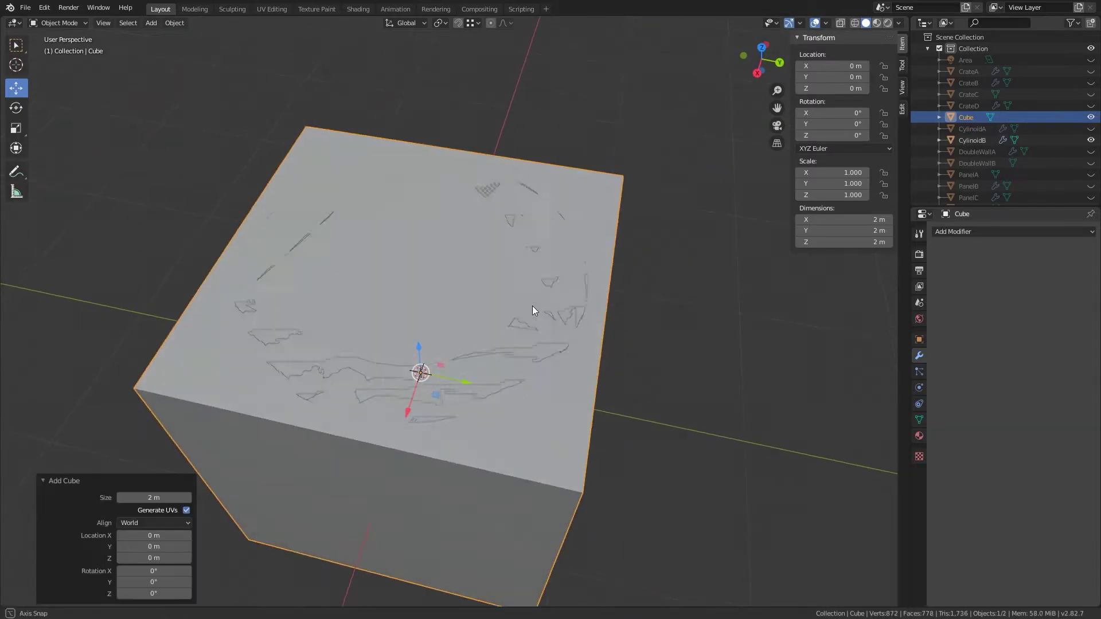
key(shift+space)
key(s)
drag(496, 395, 440, 378)
middle_drag(441, 378, 411, 332)
key(shift+space)
key(g)
drag(411, 332, 414, 254)
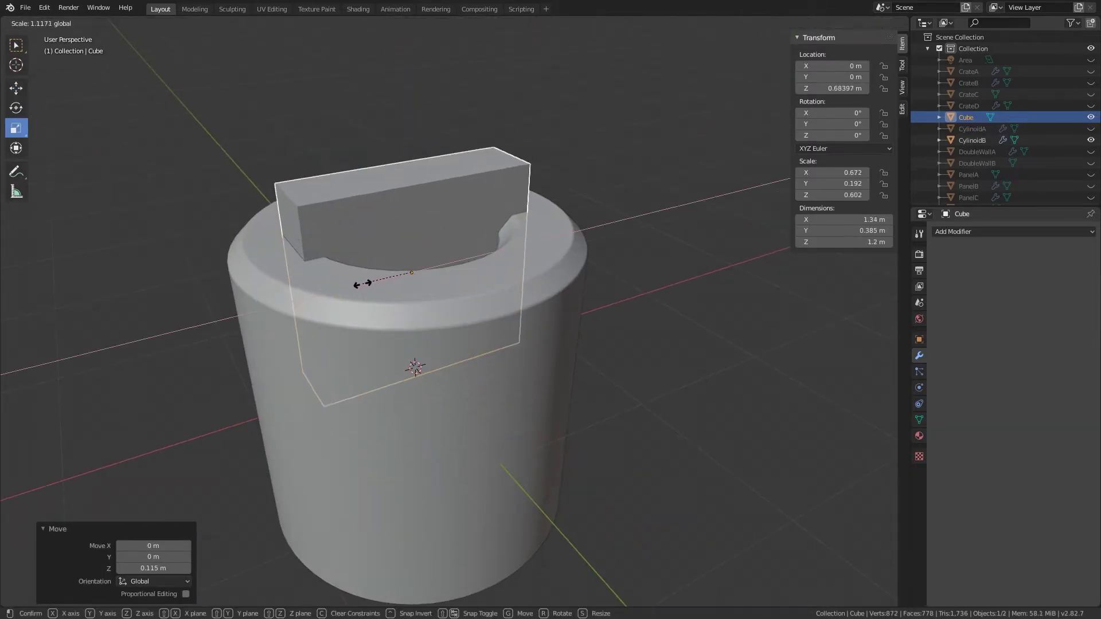
click(362, 283)
Step: Subtract the bar from CylinoidB with BoolTool Difference and enlarge the cutter
shift+click(383, 304)
key(ctrl+minus)
ctrl+click(956, 252)
scroll(578, 273, up, 5)
mouse_move(578, 273)
middle_down()
mouse_move(514, 157)
mouse_move(328, 317)
middle_up()
key(s)
click(356, 319)
Step: Raise the bar cutter and slide it along X across the ring
key(shift+space)
key(g)
drag(361, 269, 366, 234)
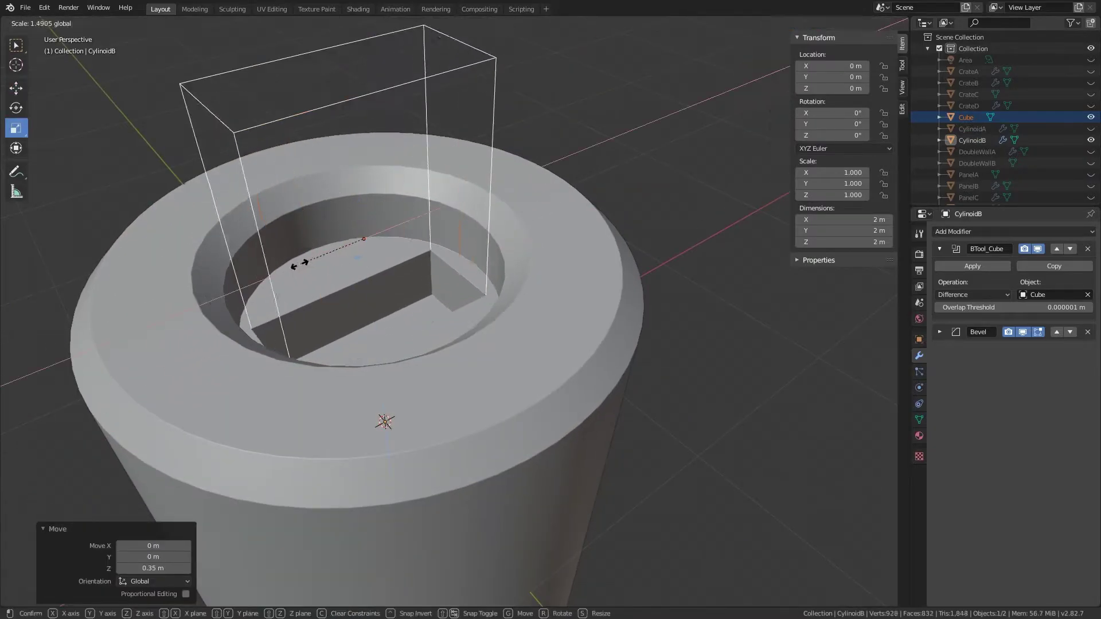
right_click(225, 271)
key(g)
key(x)
click(299, 251)
middle_drag(299, 251, 378, 321)
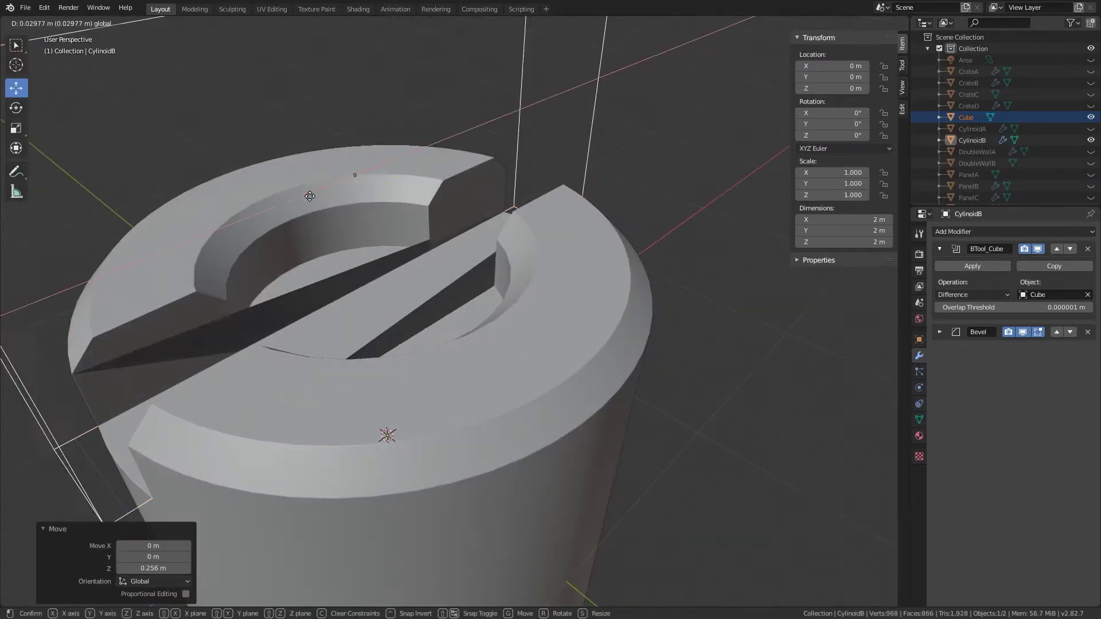
Step: Bring the cutter up to the cylinder top so it notches the rim
key(s)
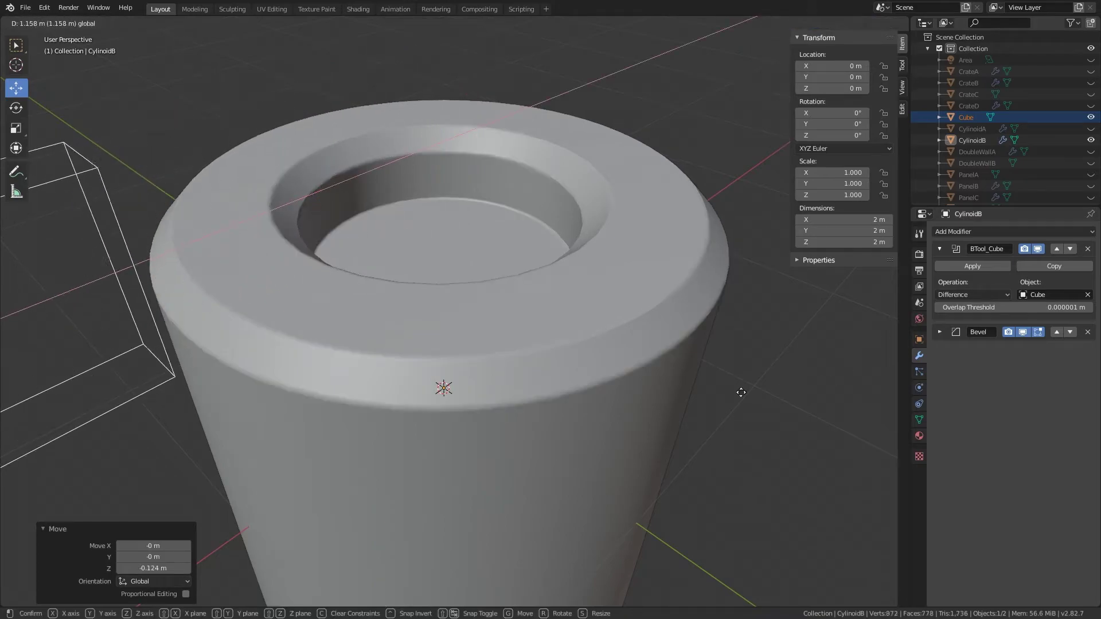
click(875, 315)
middle_drag(875, 315, 327, 191)
scroll(350, 353, down, 3)
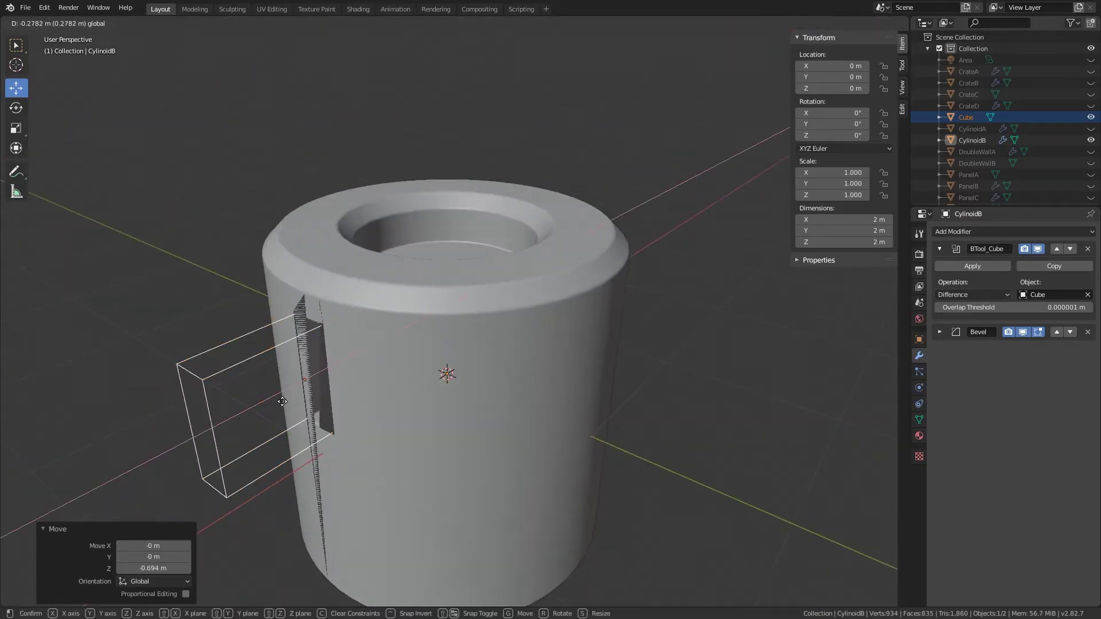
middle_drag(350, 354, 370, 304)
mouse_move(370, 304)
mouse_down()
mouse_move(348, 456)
mouse_move(351, 299)
mouse_up()
scroll(414, 246, up, 3)
mouse_move(414, 251)
middle_down()
mouse_move(379, 218)
mouse_move(219, 193)
middle_up()
click(218, 193)
Step: Subdivide the cylinder's top ring faces in Edit Mode
key(Tab)
right_click(482, 238)
click(483, 239)
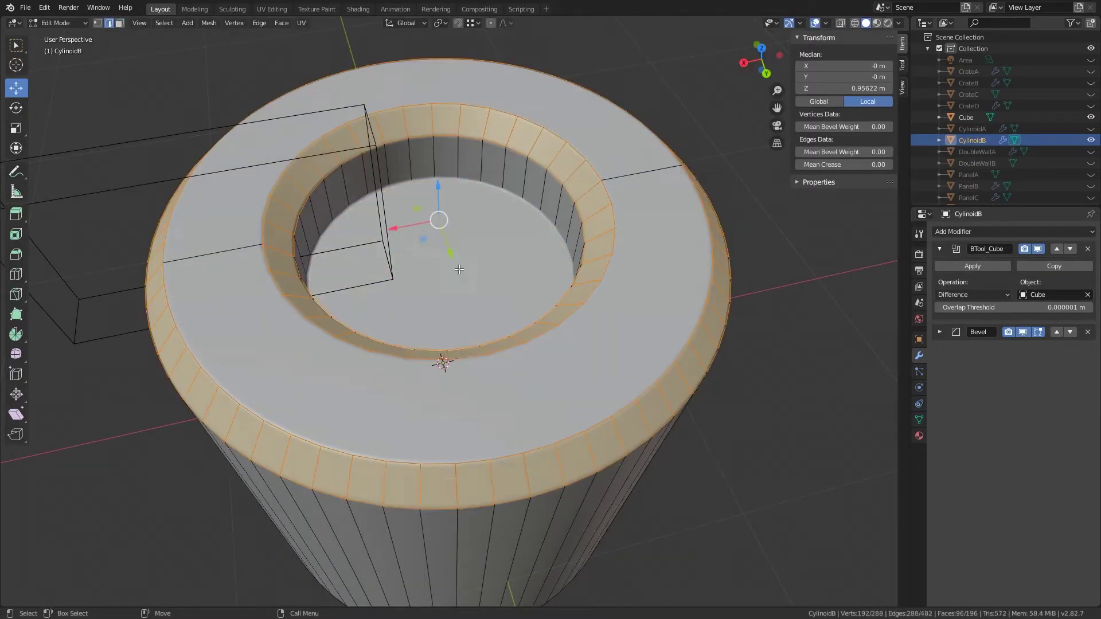
right_click(429, 297)
click(429, 297)
Step: Poke the recess's bottom face into a triangle fan
key(alt+a)
key(3)
click(490, 248)
right_click(490, 248)
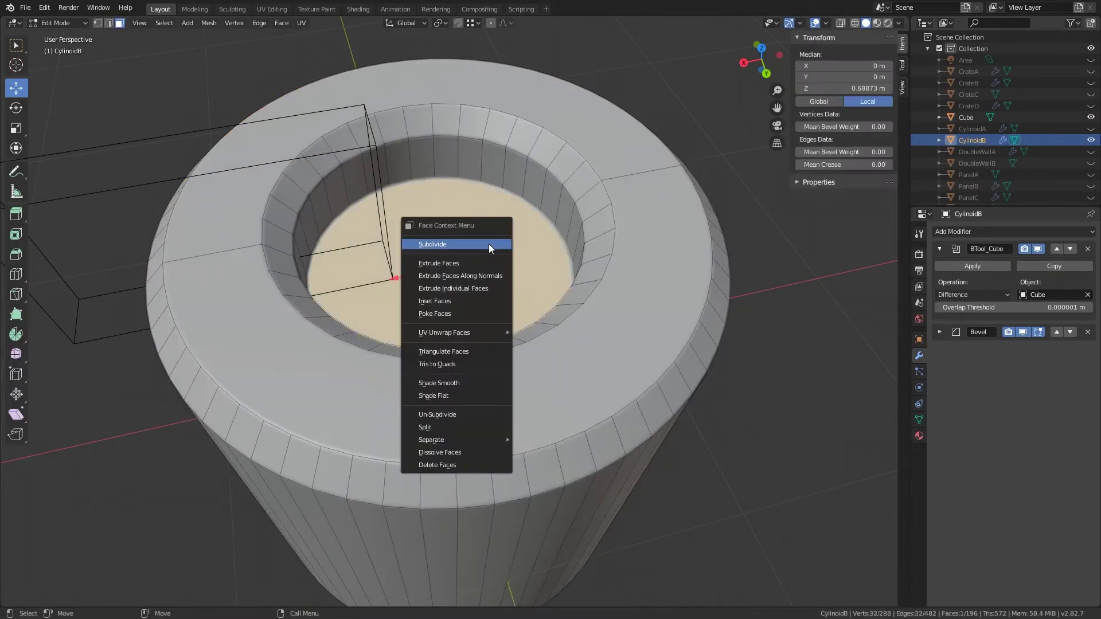
click(456, 314)
Step: Select both halves of the top ring, then leave Edit Mode and select the bar cutter
click(447, 401)
shift+click(206, 197)
right_click(206, 198)
key(Escape)
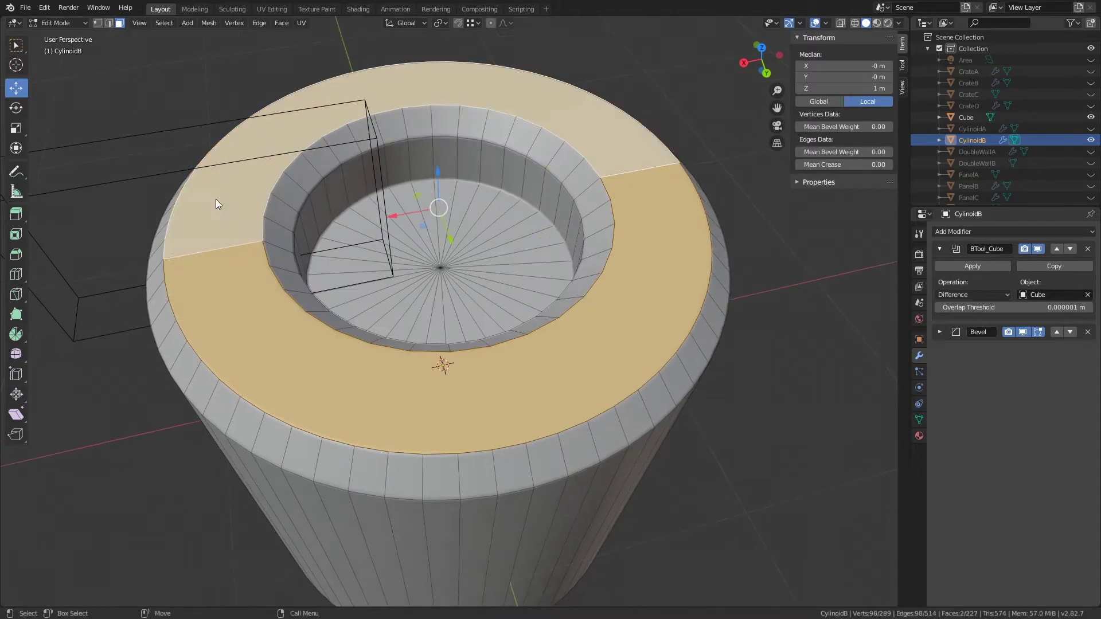
click(188, 250)
key(Tab)
click(191, 208)
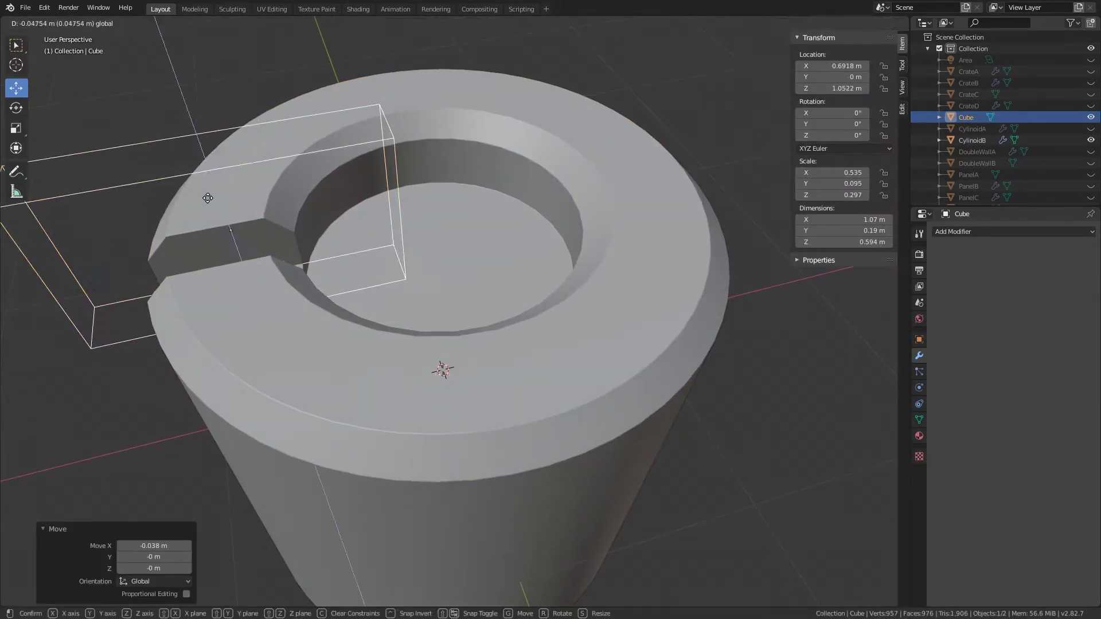
Step: Stretch the cutter bar along X so the slot spans the whole top ring
click(208, 198)
middle_drag(208, 198, 401, 230)
key(KP_7)
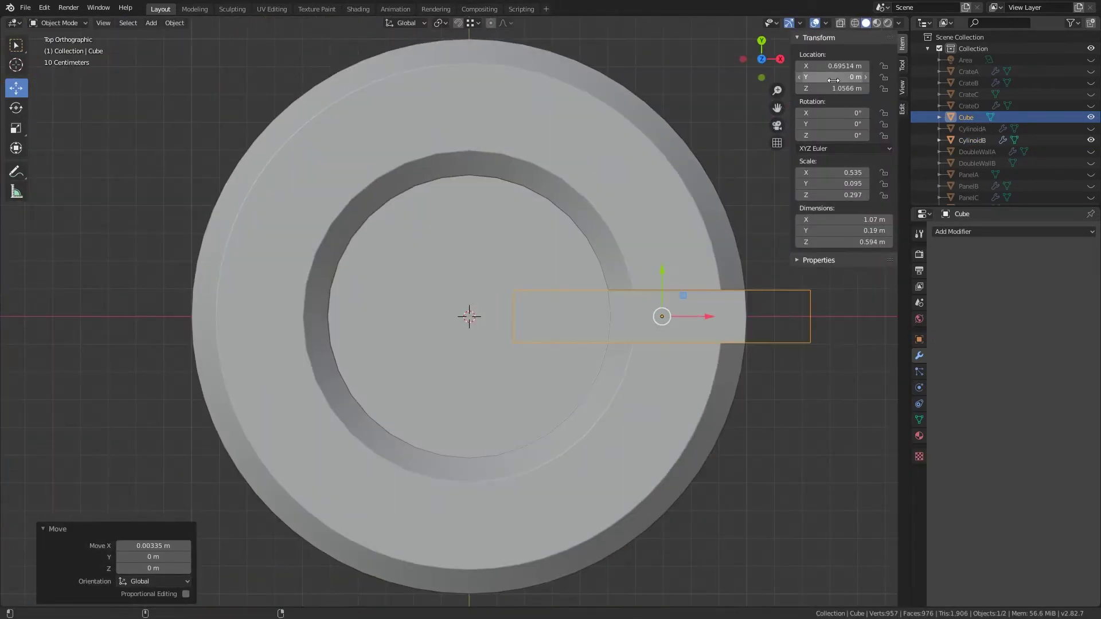
mouse_move(716, 114)
middle_down()
mouse_move(540, 154)
mouse_move(342, 242)
mouse_move(408, 182)
mouse_move(401, 232)
mouse_move(331, 236)
mouse_move(624, 278)
middle_up()
key(ctrl+z)
click(375, 224)
Step: Duplicate CylinoidB with its cutter, delete Cube.001, and flatten CylinoidB.001 vertically
shift+click(332, 236)
key(shift+d)
key(Escape)
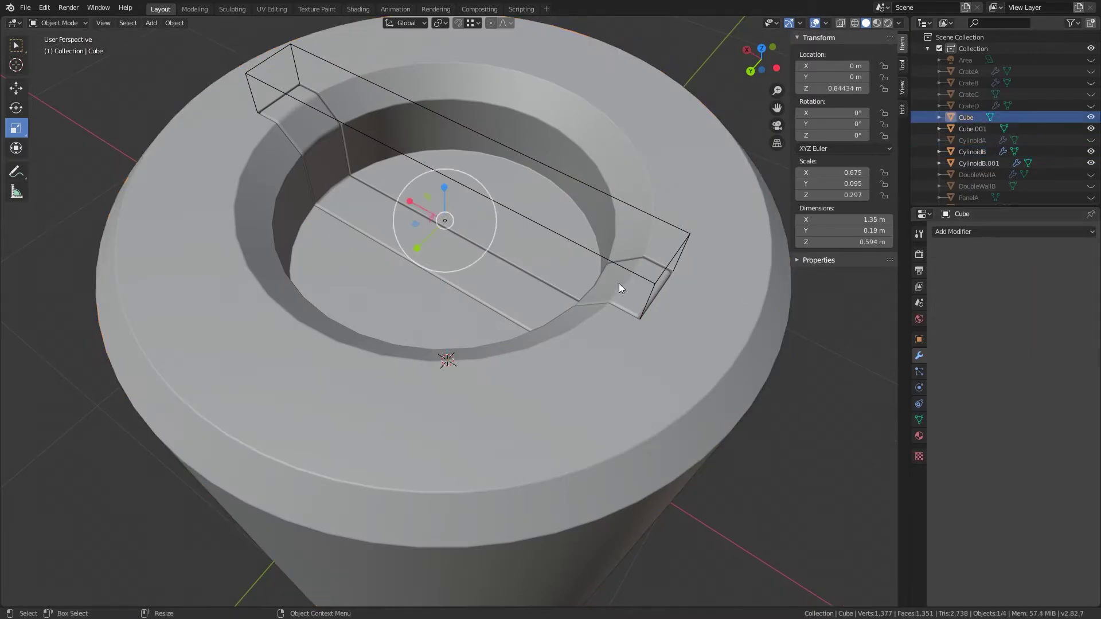
key(Delete)
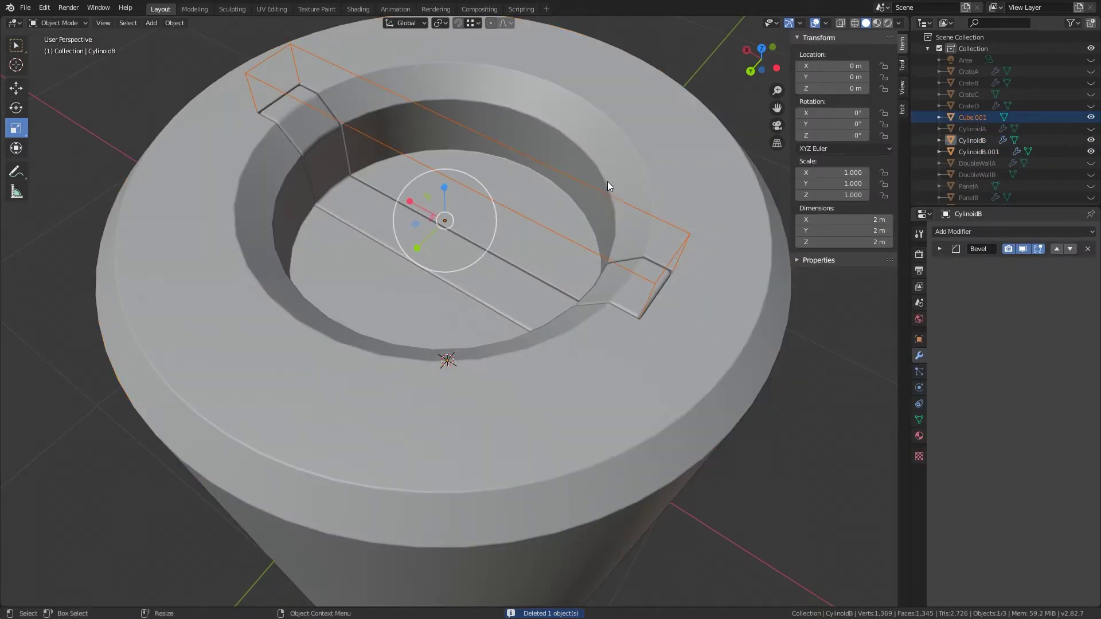
middle_drag(607, 182, 462, 302)
drag(442, 362, 459, 332)
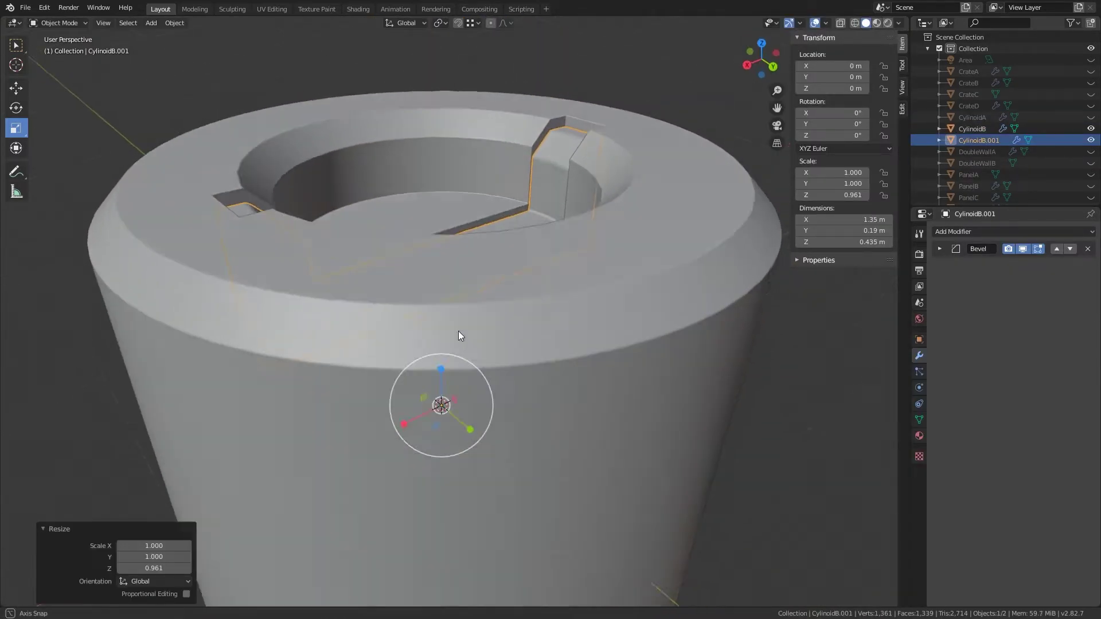
Step: Check the CylinoidB.001 insert in Edit Mode from side and top, then add a new cube
key(Tab)
middle_drag(413, 314, 213, 123)
mouse_move(446, 155)
middle_down()
mouse_move(438, 218)
mouse_move(444, 209)
mouse_move(409, 204)
middle_up()
key(Tab)
scroll(409, 205, down, 4)
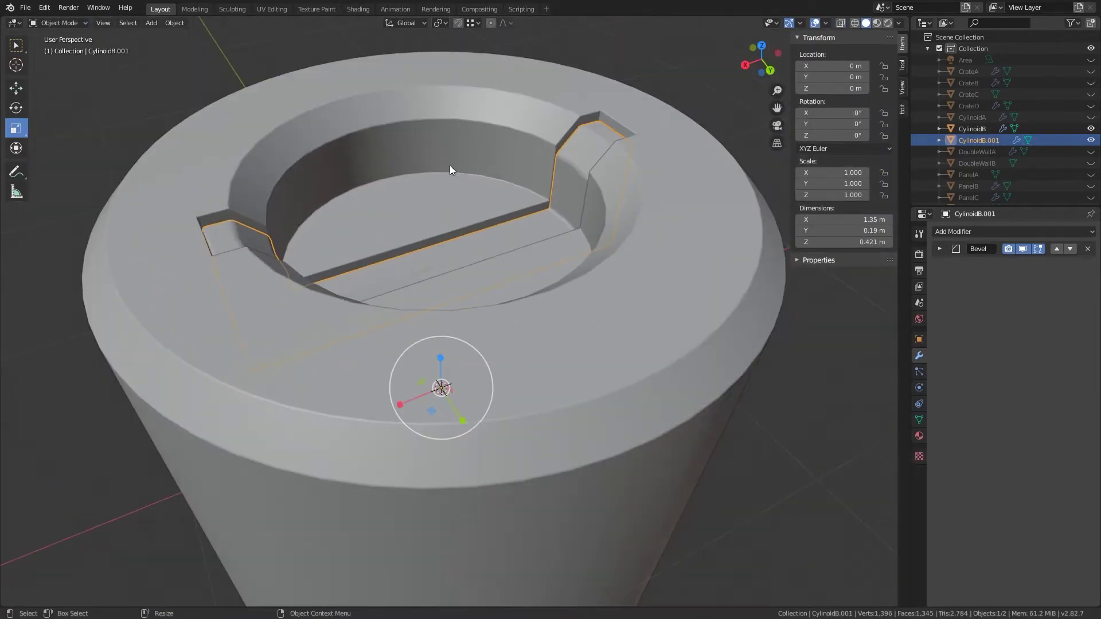
middle_drag(449, 165, 559, 198)
key(shift+a)
click(561, 219)
Step: Shrink the new cube, raise it, and subtract it from the cylinder as a notch cutter
key(s)
click(468, 393)
key(g)
key(z)
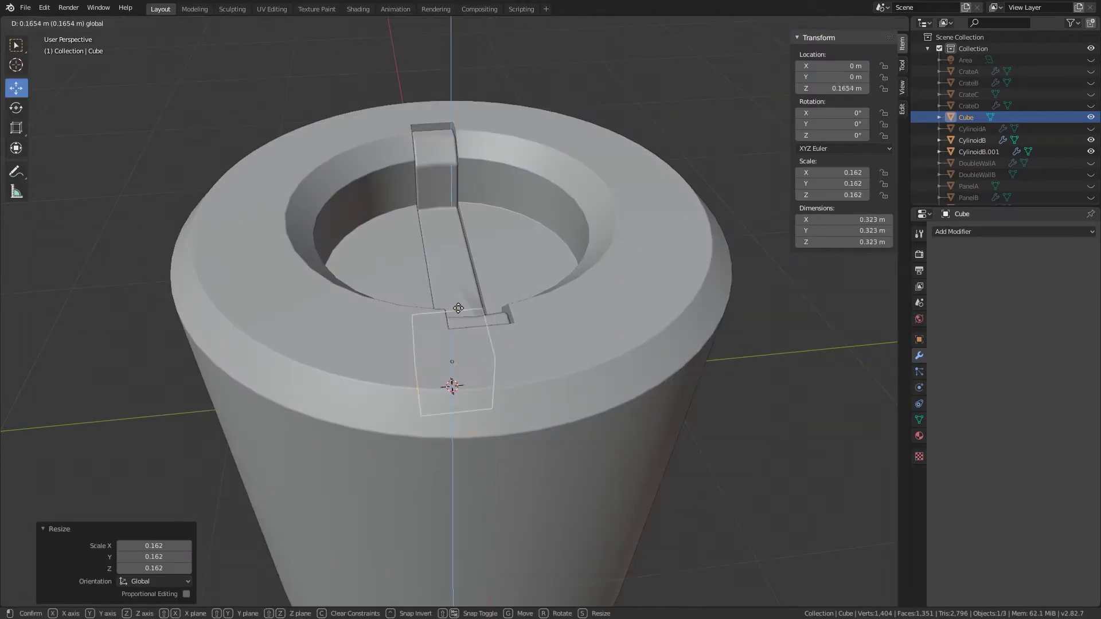
click(741, 222)
middle_drag(742, 222, 544, 252)
shift+click(543, 253)
key(ctrl+minus)
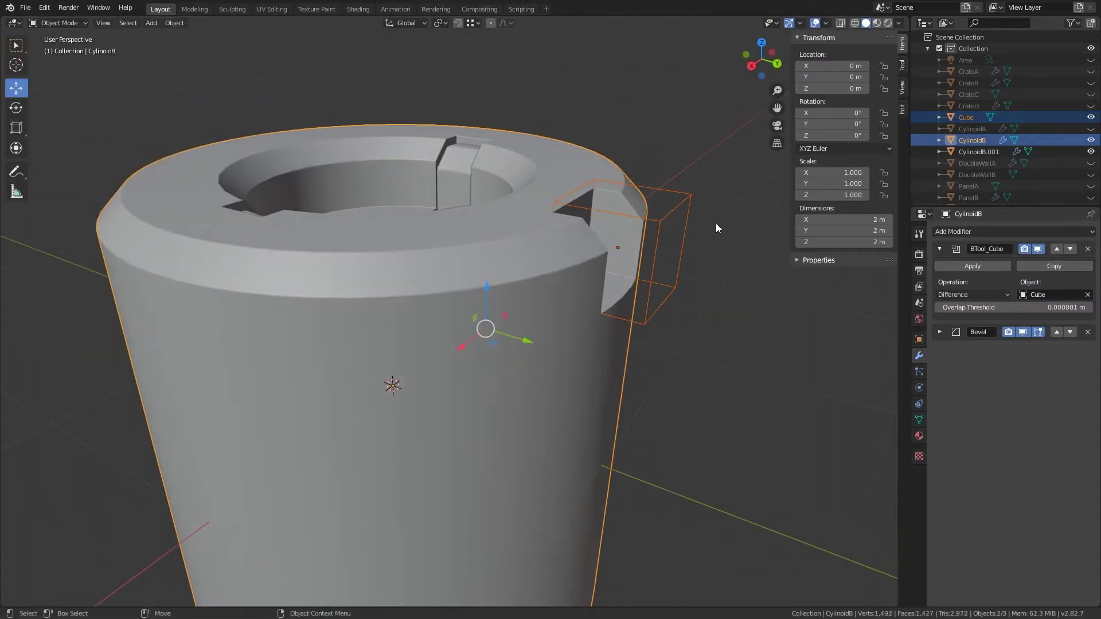
Step: Position the small notch cutter at the rim and reshape its mesh in Edit Mode
scroll(673, 286, up, 3)
click(610, 136)
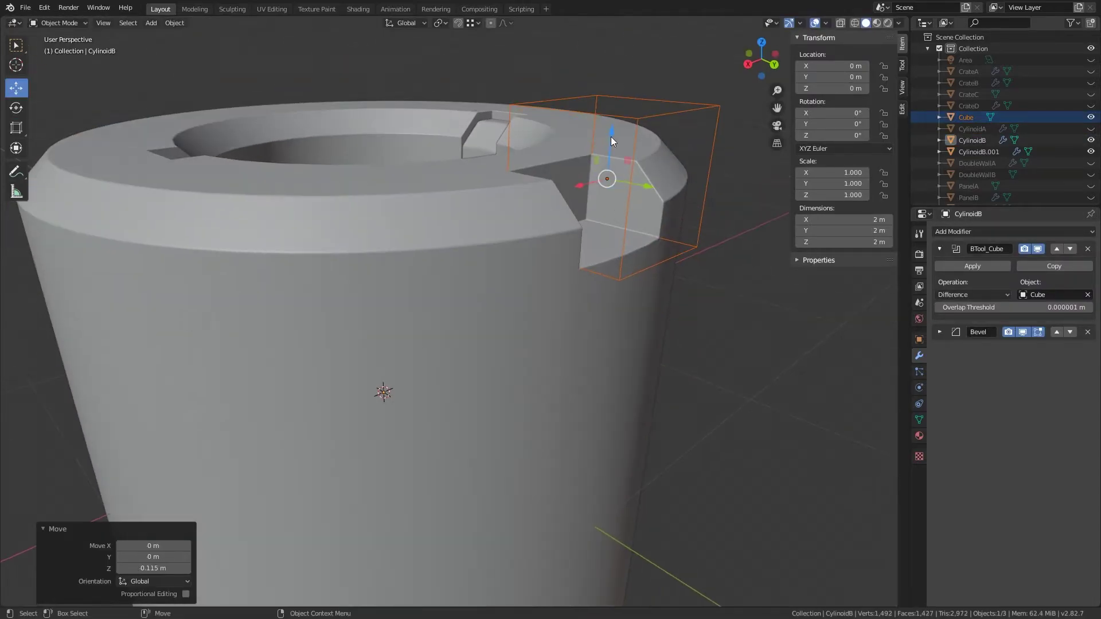
mouse_move(610, 137)
middle_down()
mouse_move(613, 161)
mouse_move(583, 198)
mouse_move(715, 169)
middle_up()
key(Tab)
key(Tab)
click(715, 170)
scroll(715, 170, down, 2)
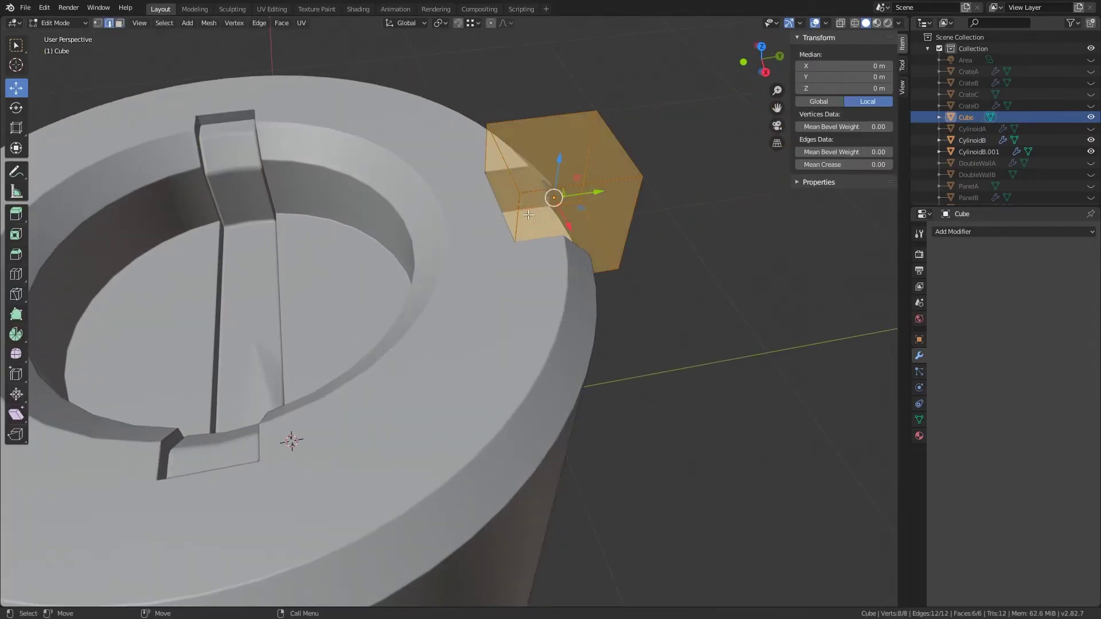
key(Tab)
scroll(515, 181, up, 3)
right_click(515, 182)
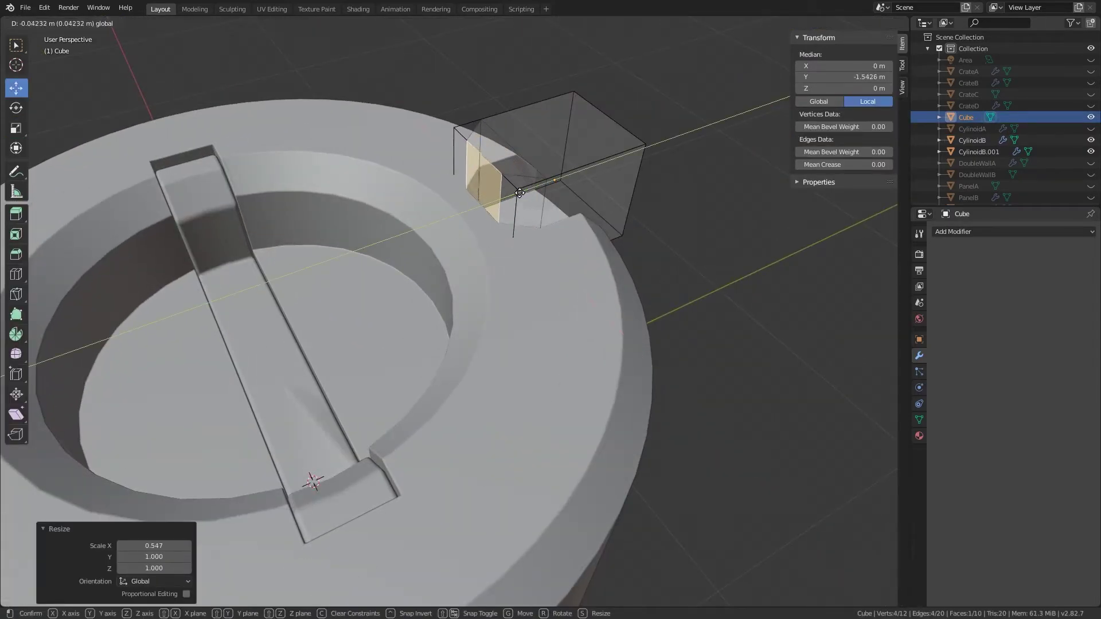
click(453, 223)
key(Tab)
Step: Duplicate the notch cutter and tab, moving the copies to another spot on the rim
key(shift+d)
key(Escape)
mouse_move(459, 254)
middle_down()
mouse_move(427, 254)
mouse_move(493, 290)
middle_up()
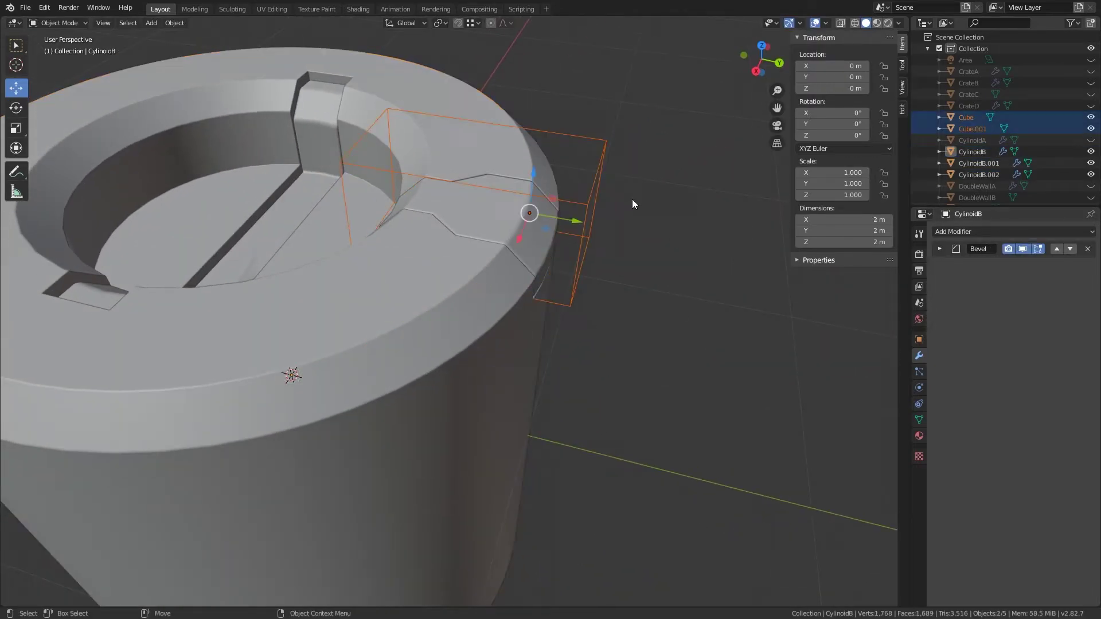
click(502, 232)
scroll(501, 233, up, 3)
mouse_move(501, 233)
middle_down()
mouse_move(517, 212)
mouse_move(498, 198)
mouse_move(516, 110)
middle_up()
Step: Raise the new tab's top vertices slightly along Z using X-ray vertex selection
key(Tab)
key(alt+z)
key(ctrl+Tab)
click(493, 105)
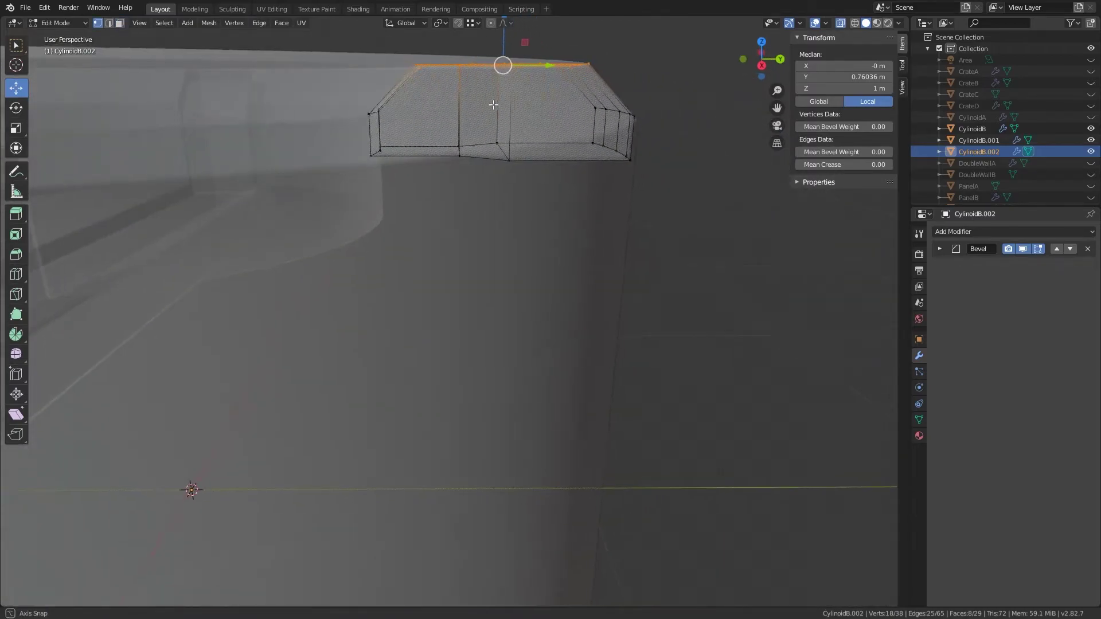
click(511, 42)
mouse_move(511, 43)
middle_down()
mouse_move(528, 130)
mouse_move(536, 103)
mouse_move(525, 74)
mouse_move(425, 128)
mouse_move(473, 174)
middle_up()
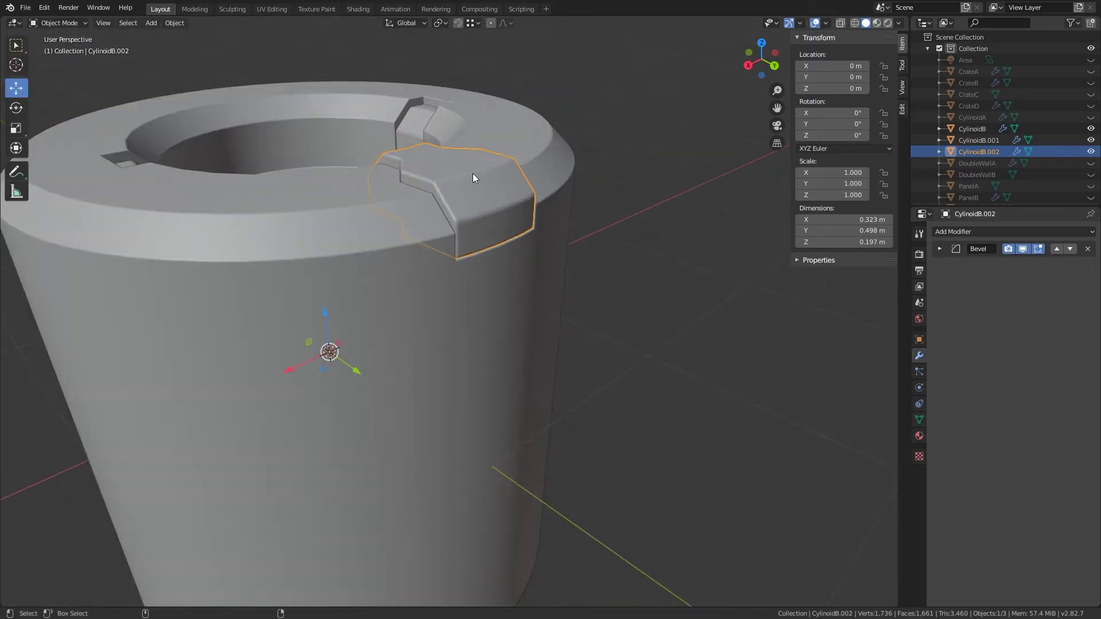
Step: Select the canister body with the tab for editing and save the file
key(Tab)
shift+click(472, 173)
key(Tab)
key(ctrl+s)
mouse_move(421, 233)
middle_down()
mouse_move(439, 249)
mouse_move(420, 247)
middle_up()
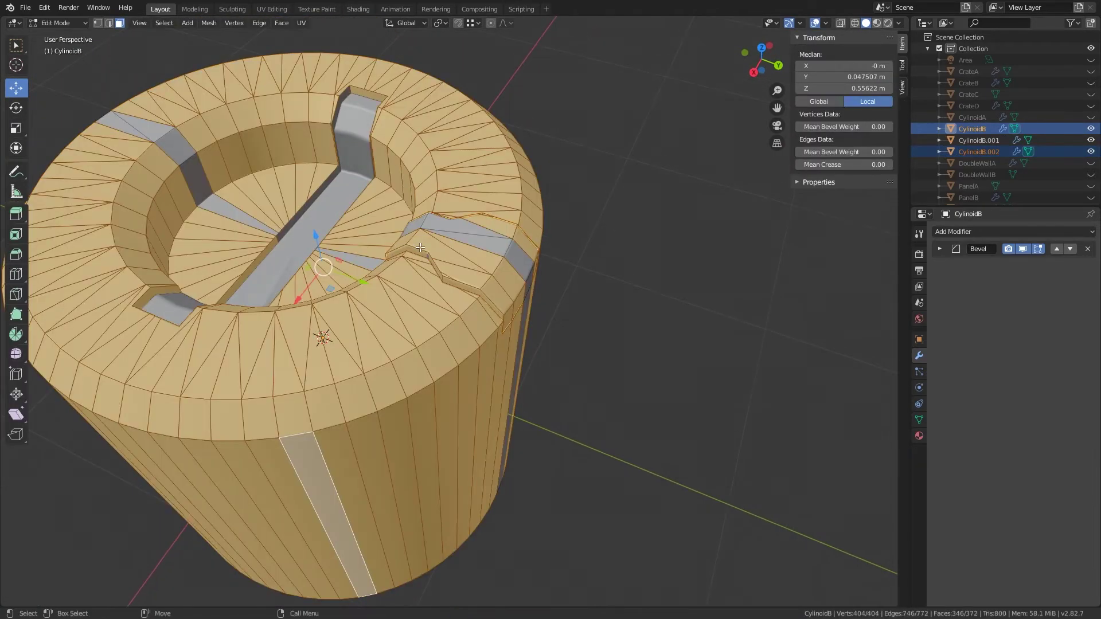
Step: Symmetrize the CylinoidB mesh from +X to -X so the rim notches mirror
key(F3)
text(symmetrize)
key(Return)
click(144, 582)
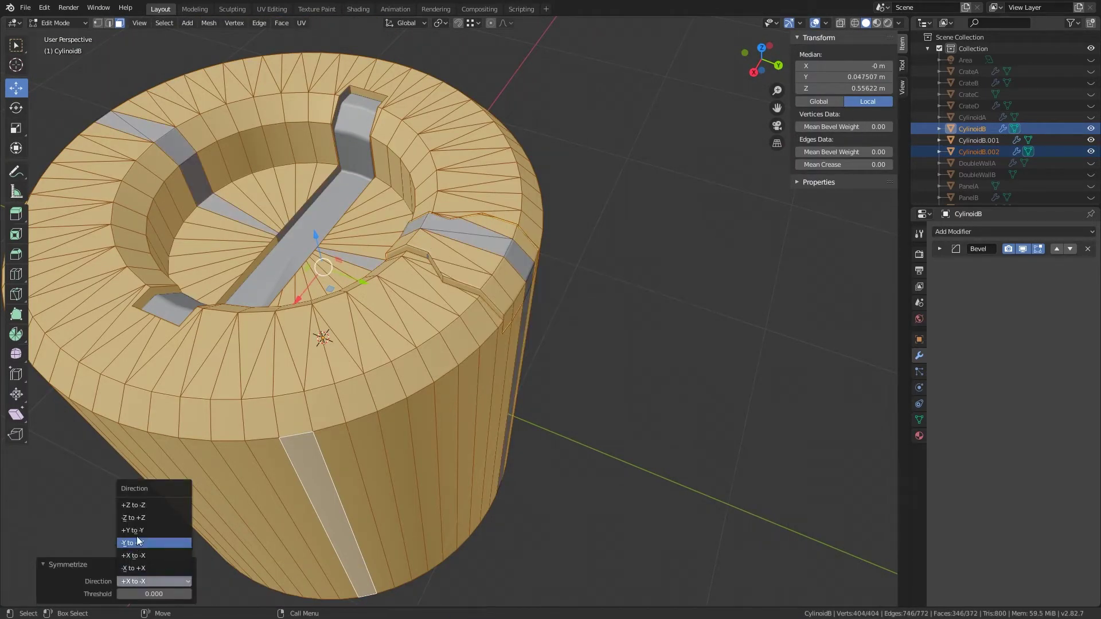
key(Tab)
mouse_move(265, 365)
middle_down()
mouse_move(503, 312)
mouse_move(580, 232)
middle_up()
scroll(529, 253, up, 3)
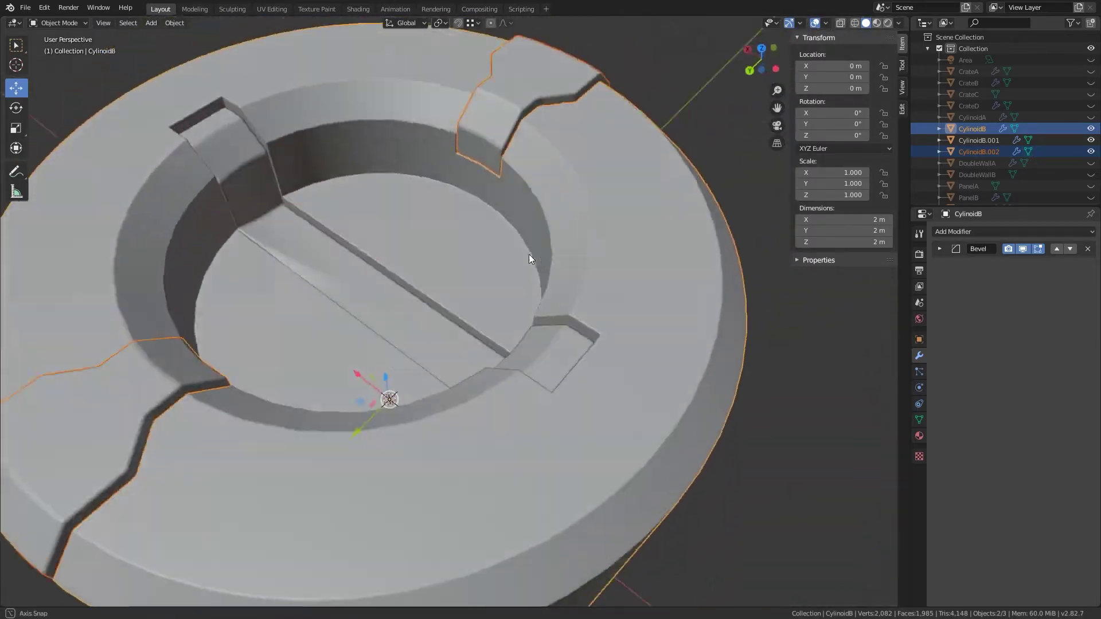
Step: Edit the CylinoidB.001 slot bar from top and right orthographic views
click(358, 292)
key(Tab)
key(KP_7)
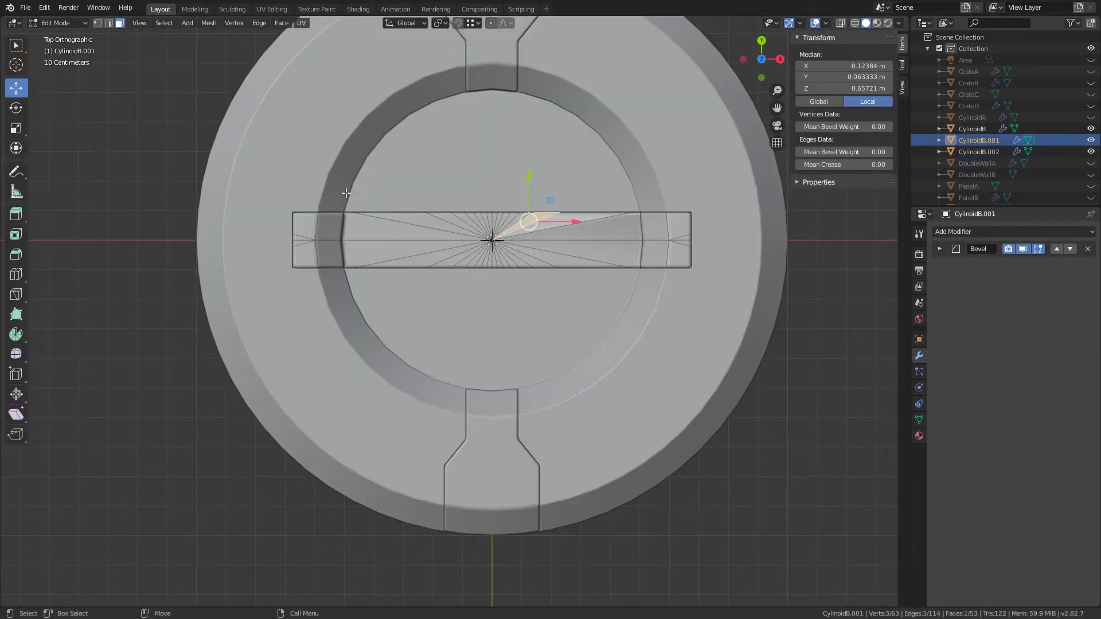
middle_drag(618, 291, 435, 344)
key(grave)
click(477, 243)
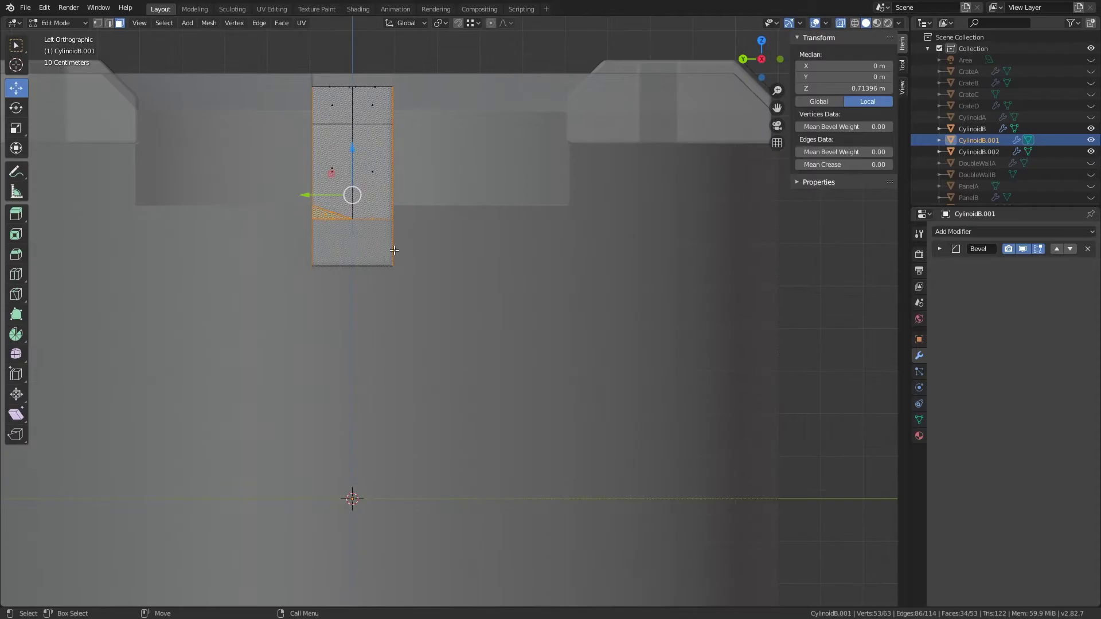
mouse_move(315, 222)
shift+middle_down()
mouse_move(520, 224)
mouse_move(525, 234)
shift+middle_up()
key(Tab)
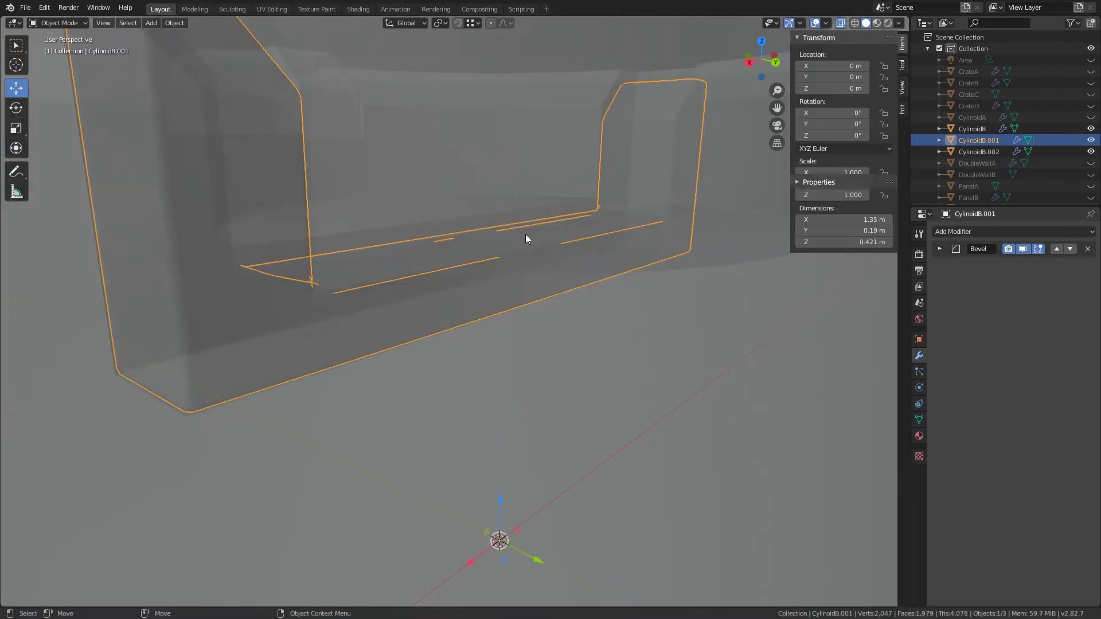
Step: Orbit and zoom around the ring to review the slot bar and mirrored notches
scroll(525, 234, up, 5)
middle_drag(467, 291, 545, 296)
scroll(546, 296, down, 5)
mouse_move(474, 295)
middle_down()
mouse_move(427, 268)
mouse_move(497, 269)
mouse_move(610, 305)
mouse_move(543, 245)
mouse_move(607, 244)
mouse_move(540, 254)
mouse_move(363, 239)
middle_up()
scroll(497, 270, up, 2)
scroll(499, 269, down, 3)
scroll(541, 255, down, 3)
scroll(364, 238, up, 3)
key(shift+a)
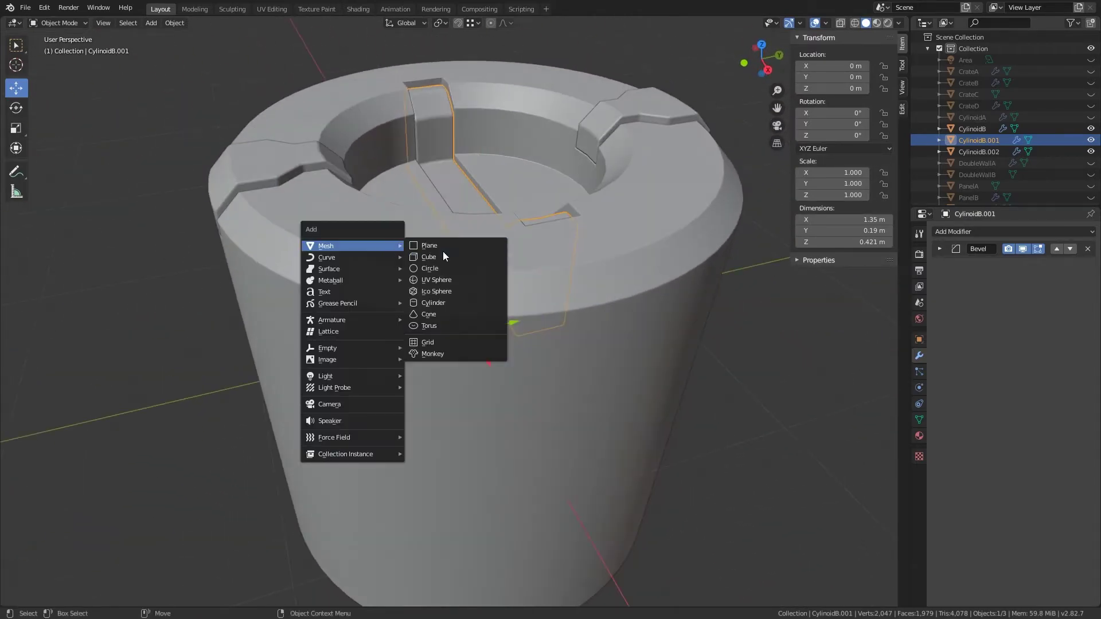
Step: Select the canister body in Edit Mode and add a loop cut around its side
click(681, 321)
key(Tab)
right_click(567, 353)
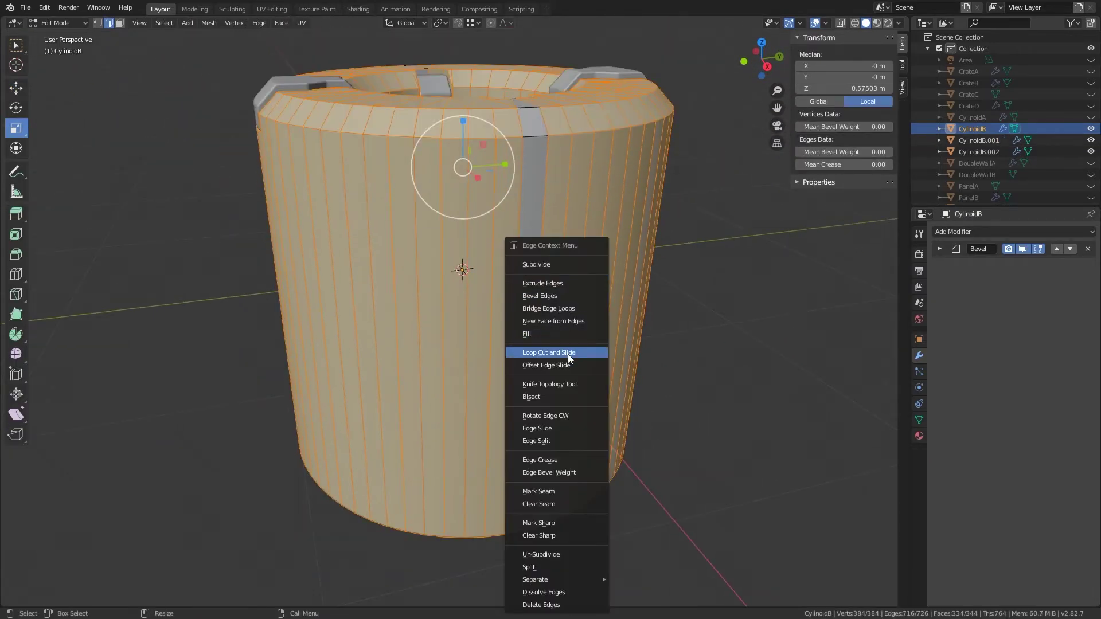
click(568, 353)
middle_drag(514, 319, 533, 279)
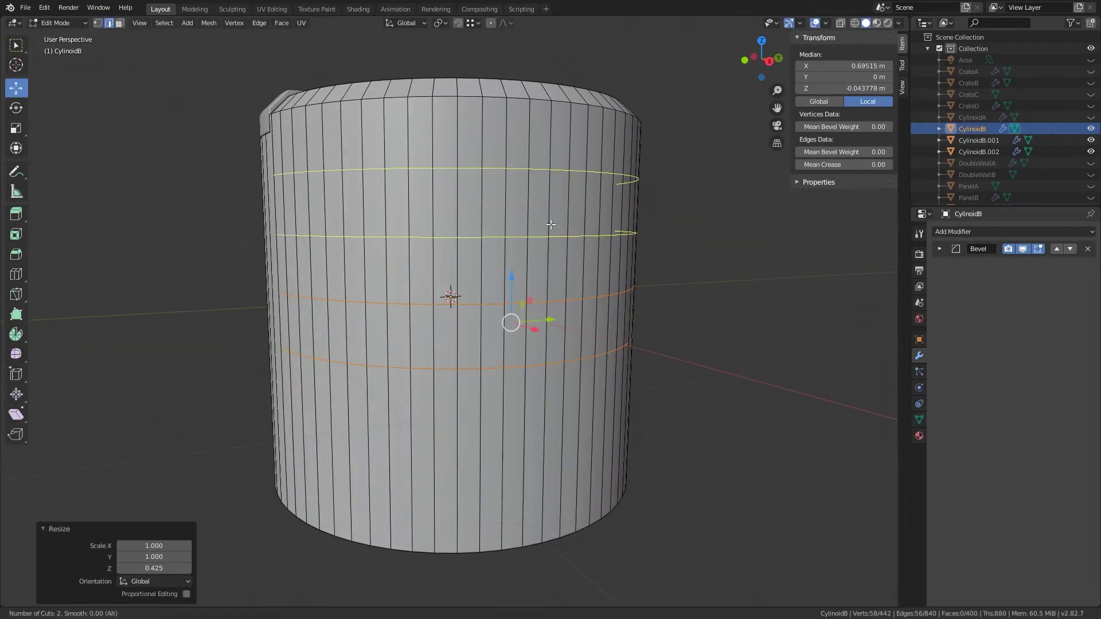
Step: Add four more horizontal loop cuts around the canister side
key(3)
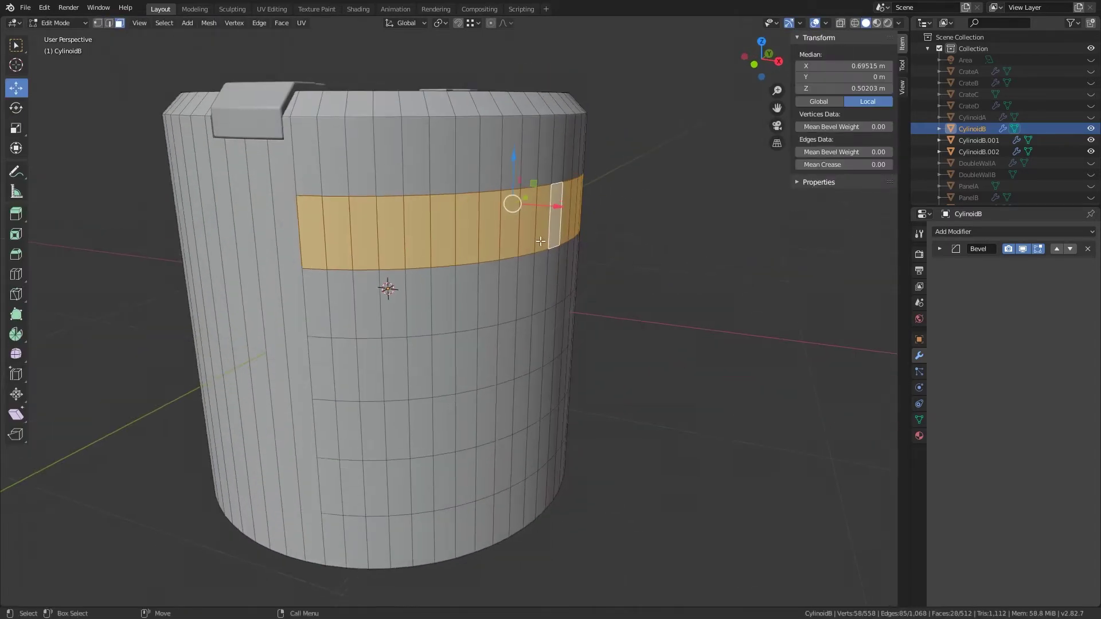
mouse_move(554, 411)
middle_down()
mouse_move(540, 291)
mouse_move(381, 288)
mouse_move(359, 270)
mouse_move(414, 246)
mouse_move(567, 288)
middle_up()
key(alt+a)
middle_drag(637, 293, 582, 283)
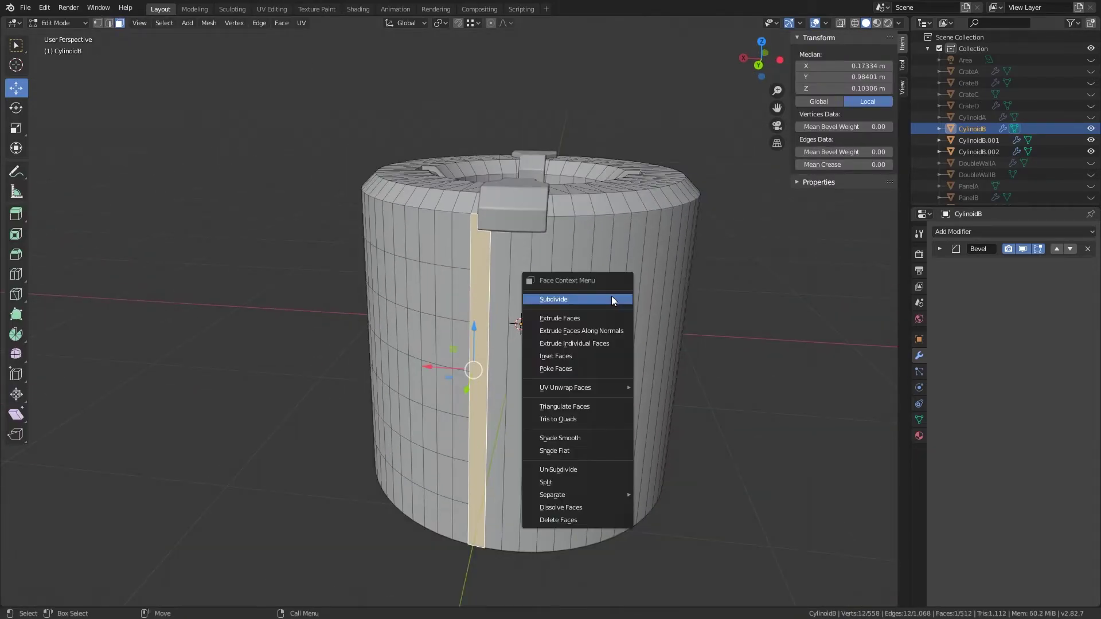
key(a)
right_click(593, 311)
key(Escape)
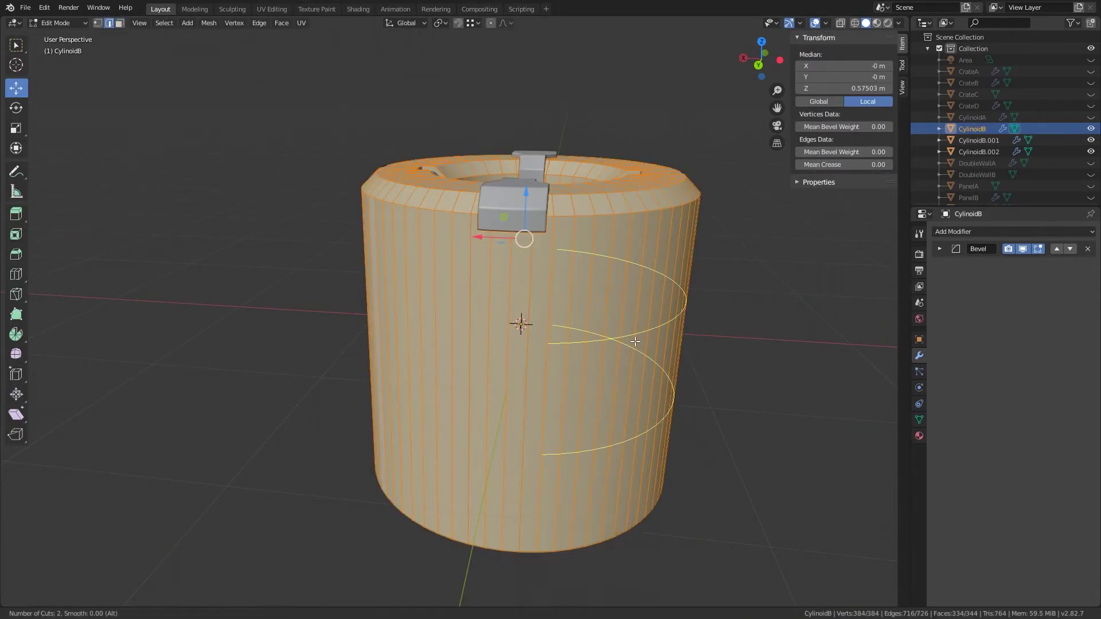
click(634, 341)
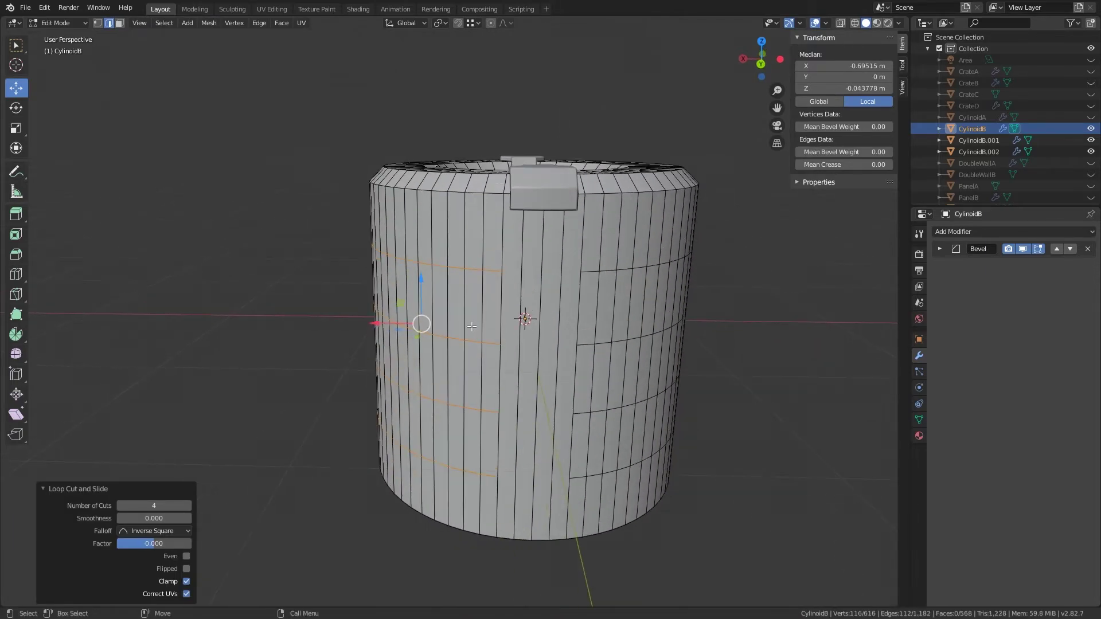
Step: Push the lower face band inward to form a recessed band
alt+shift+click(604, 439)
mouse_move(604, 439)
middle_down()
mouse_move(533, 369)
mouse_move(428, 304)
mouse_move(281, 314)
mouse_move(382, 343)
mouse_move(509, 252)
mouse_move(535, 278)
mouse_move(484, 300)
mouse_move(472, 256)
mouse_move(433, 258)
mouse_move(426, 203)
middle_up()
scroll(533, 370, up, 2)
right_click(533, 370)
click(546, 370)
key(Tab)
key(Tab)
Step: Bevel the selected groove edge loops on the canister side
scroll(382, 343, up, 3)
click(509, 251)
shift+click(563, 246)
right_click(536, 277)
click(529, 299)
Step: Select the upper groove edge loops, checking them in X-ray view
alt+click(472, 256)
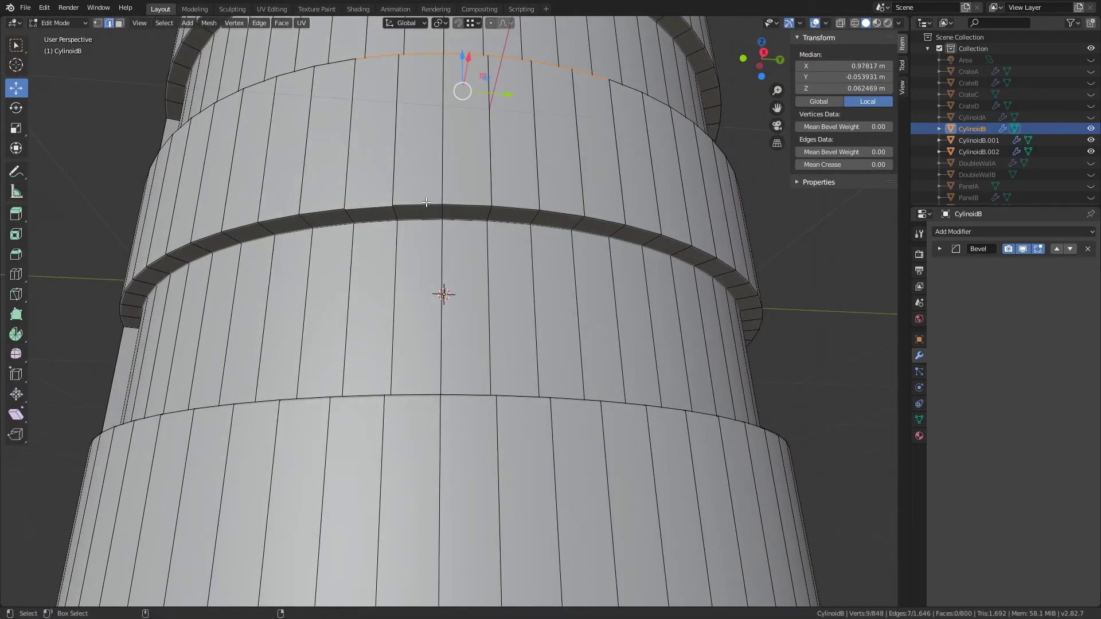
shift+click(326, 203)
mouse_move(326, 203)
middle_down()
mouse_move(442, 319)
mouse_move(450, 383)
mouse_move(462, 332)
mouse_move(476, 342)
mouse_move(566, 503)
middle_up()
key(alt+z)
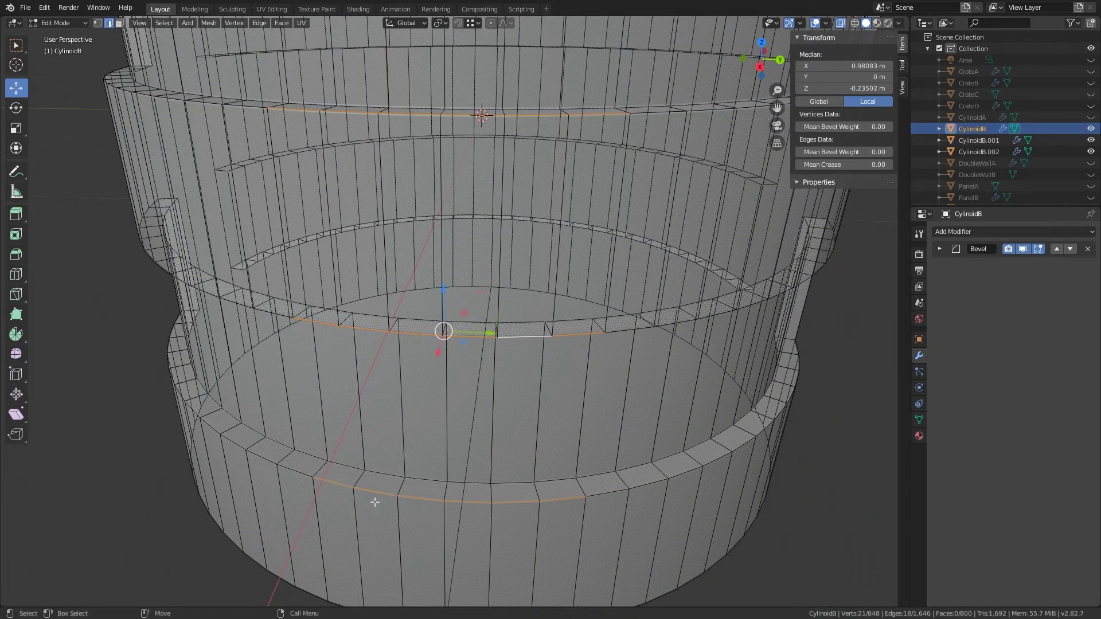
key(alt+z)
mouse_move(375, 502)
middle_down()
mouse_move(467, 278)
mouse_move(432, 270)
mouse_move(443, 319)
mouse_move(483, 215)
middle_up()
Step: Bevel the upper groove edge loops from a straight side view
key(b)
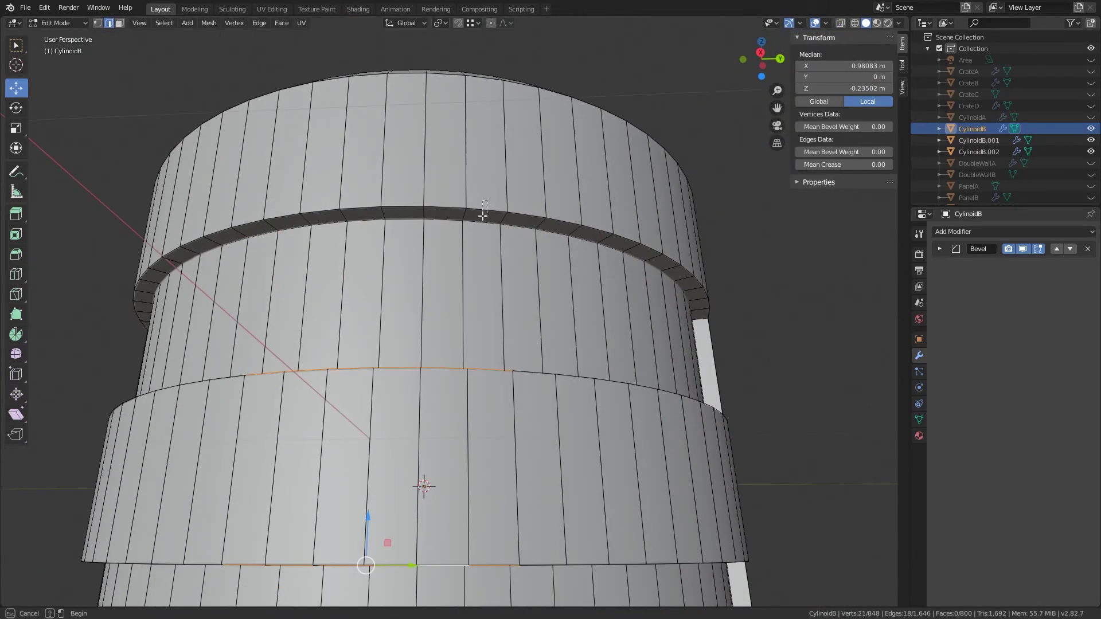
key(grave)
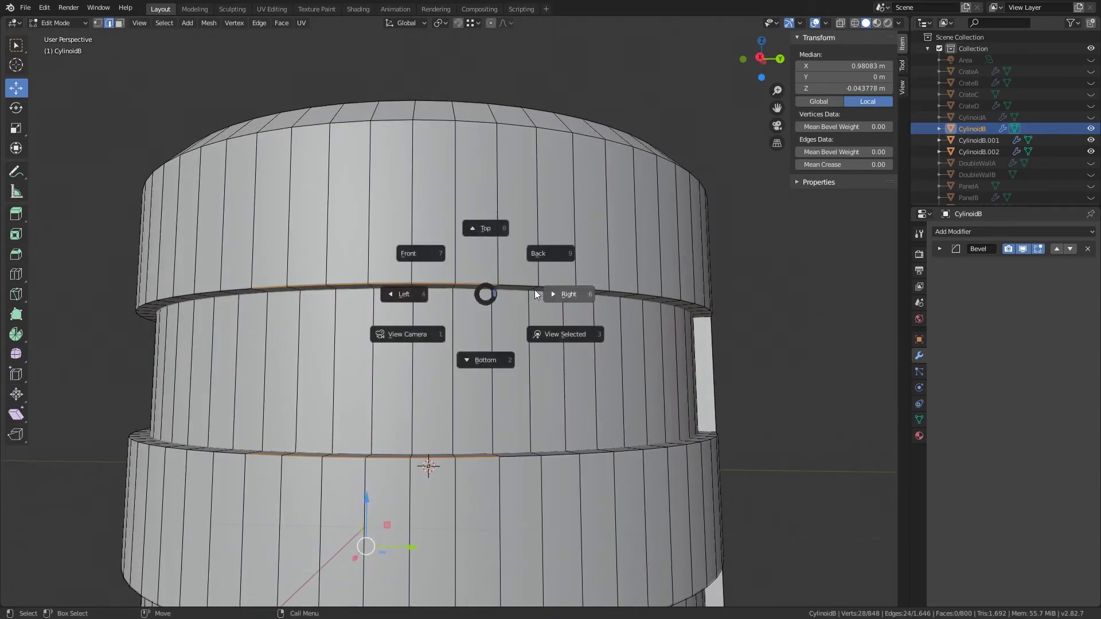
click(530, 285)
key(ctrl+b)
click(537, 283)
middle_drag(537, 283, 430, 393)
scroll(430, 393, up, 5)
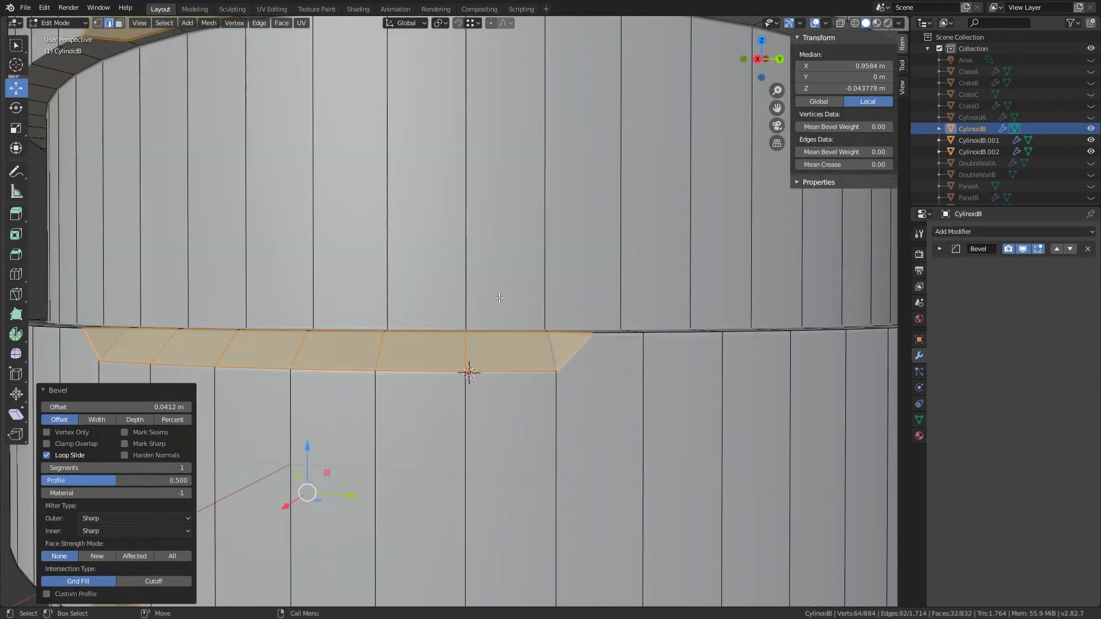
key(Tab)
Step: Symmetrize the whole canister mesh from +X to -X and return to Object Mode
middle_drag(477, 307, 606, 316)
key(Tab)
key(a)
key(F3)
text(Symmetrize)
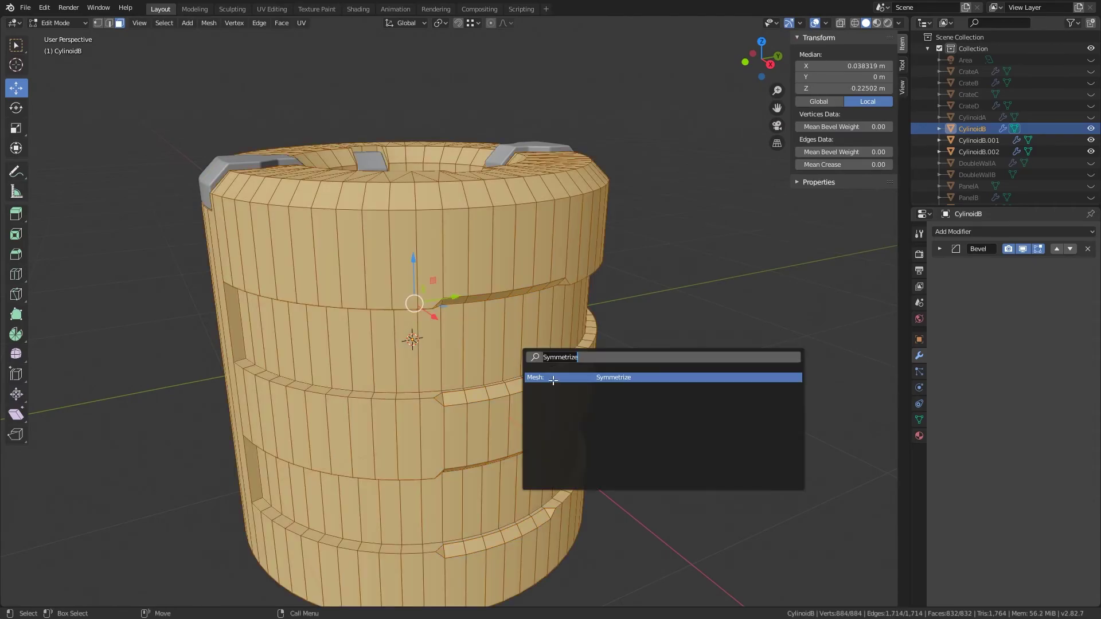
key(Return)
key(F3)
click(133, 543)
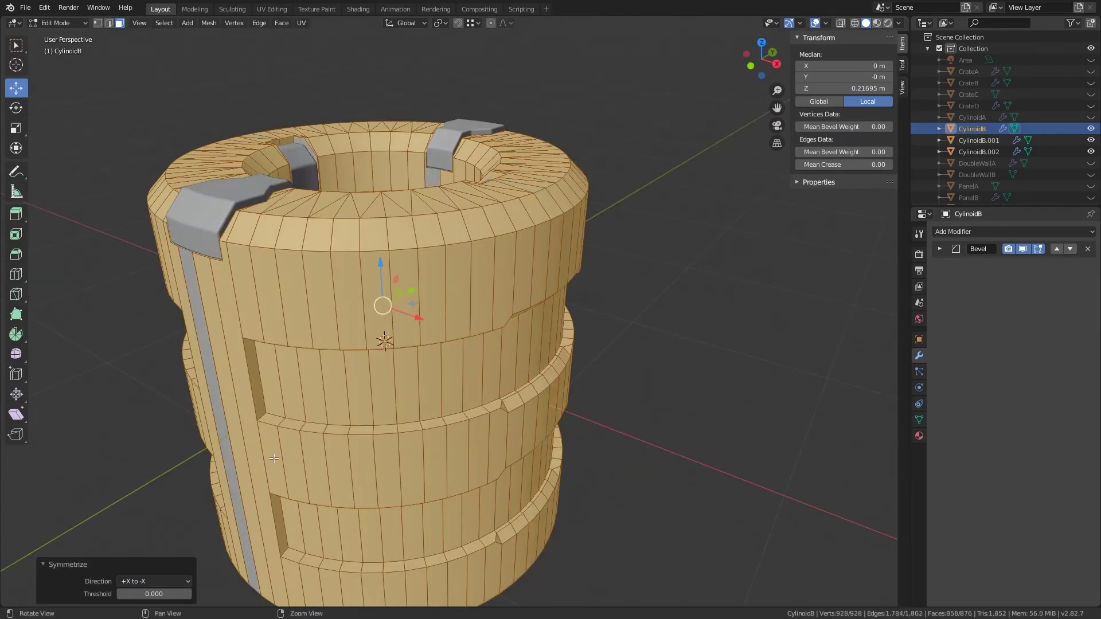
key(Tab)
mouse_move(517, 408)
middle_down()
mouse_move(332, 388)
mouse_move(488, 289)
mouse_move(528, 319)
mouse_move(712, 298)
mouse_move(571, 278)
middle_up()
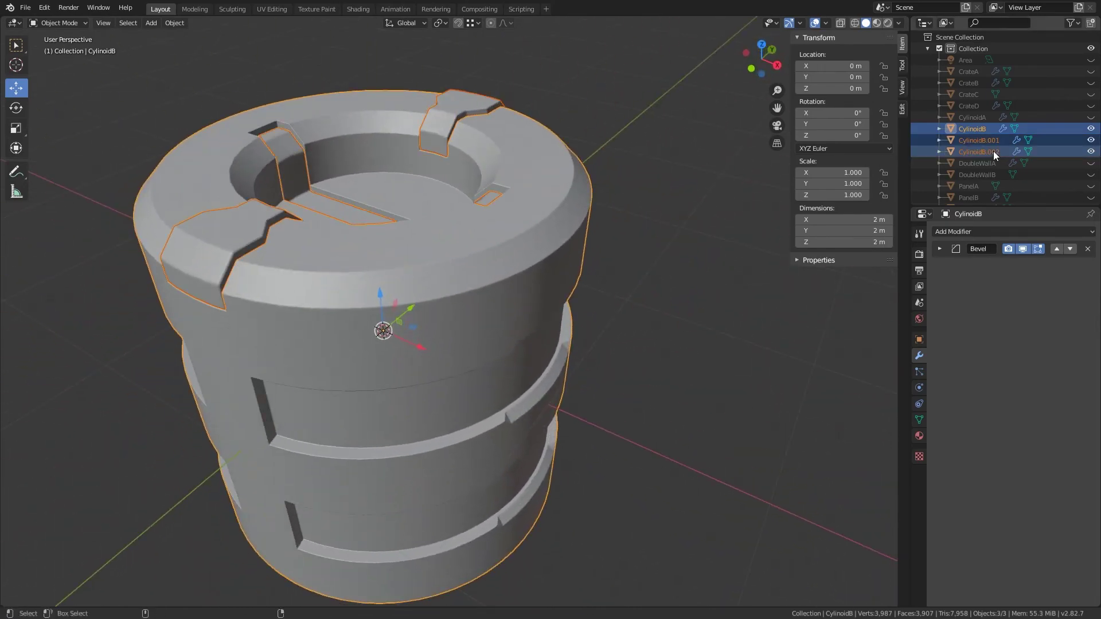
Step: Orbit and zoom out to inspect the finished canister
mouse_move(545, 199)
middle_down()
mouse_move(602, 174)
mouse_move(481, 167)
mouse_move(583, 245)
mouse_move(570, 265)
mouse_move(516, 169)
mouse_move(526, 278)
mouse_move(565, 288)
mouse_move(687, 146)
middle_up()
scroll(516, 169, down, 5)
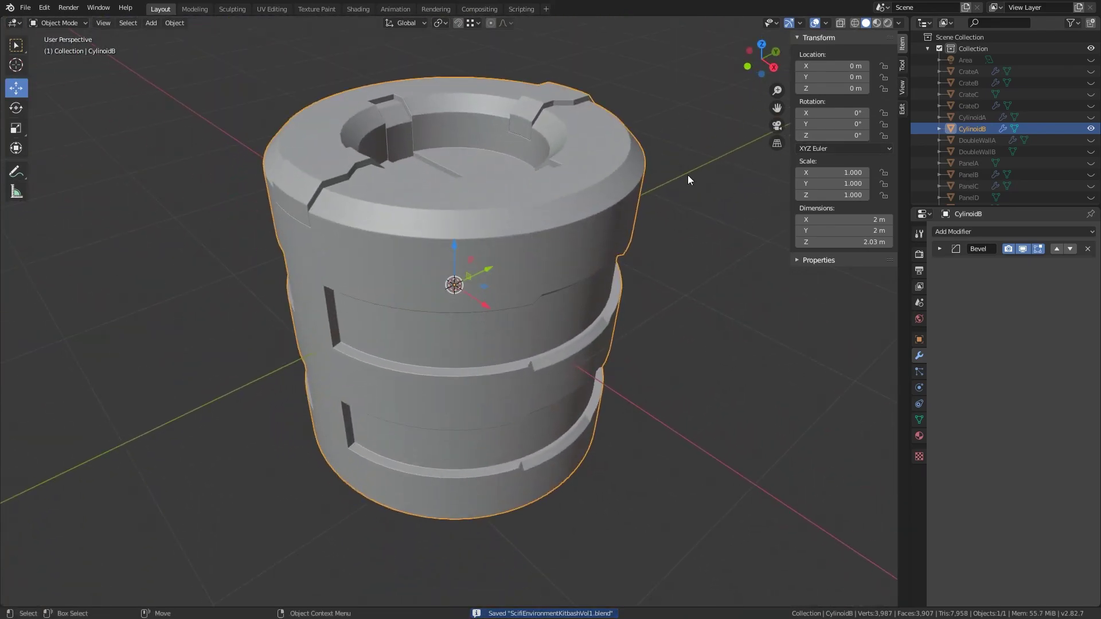